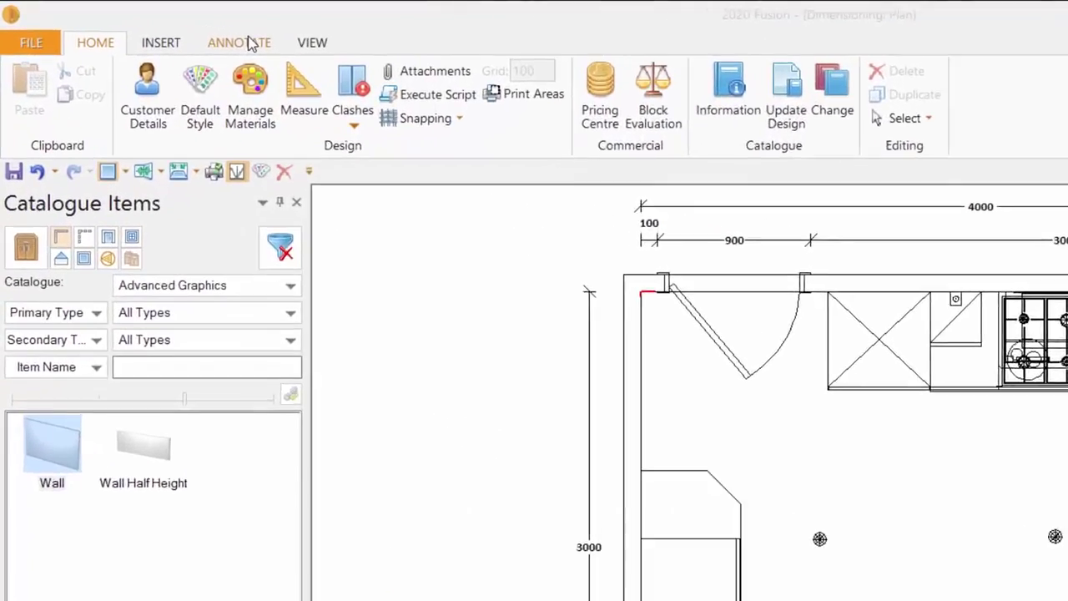
- Turn on item dimensions for base units and wall units in the plan view
left_click(156, 28)
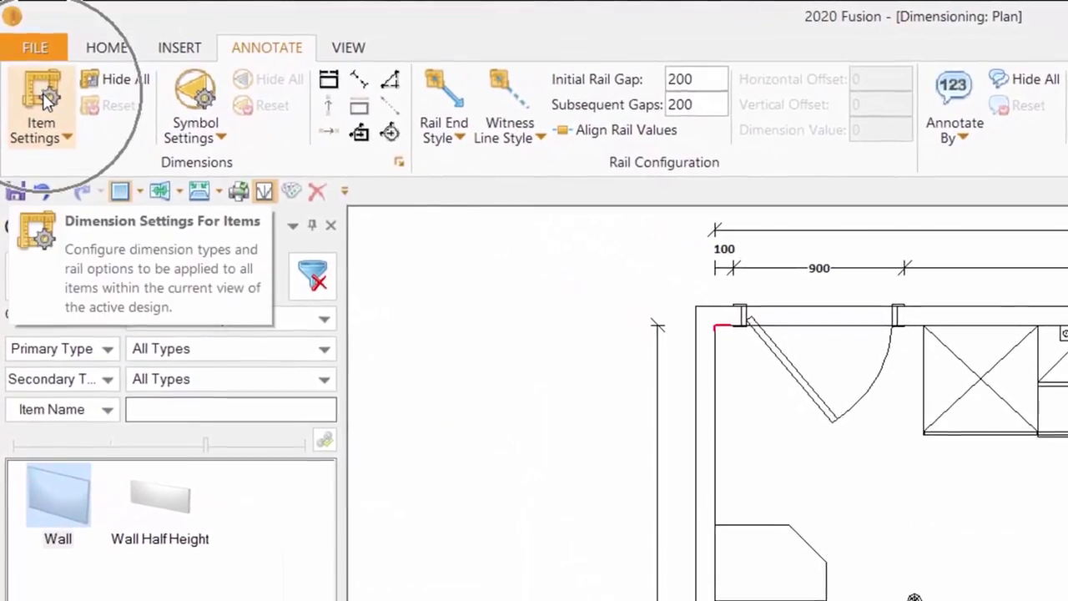
left_click(46, 97)
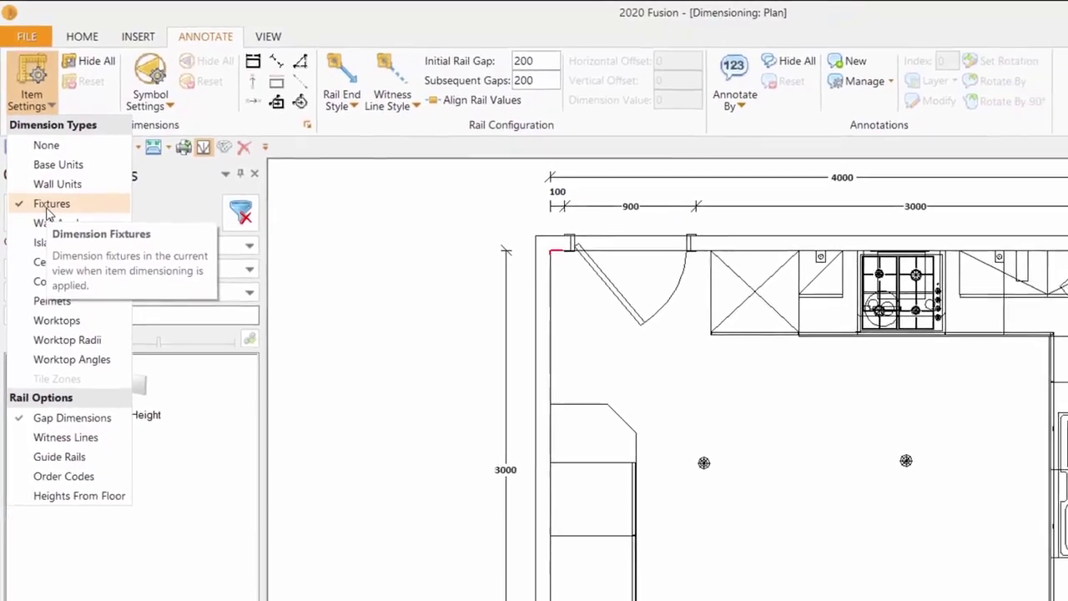
left_click(36, 133)
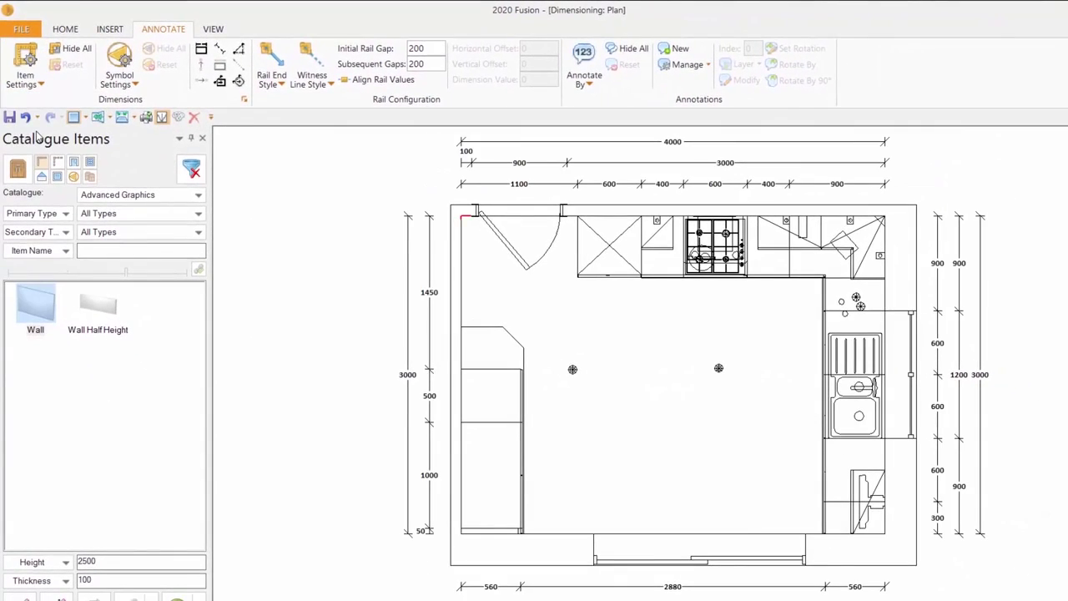
left_click(30, 73)
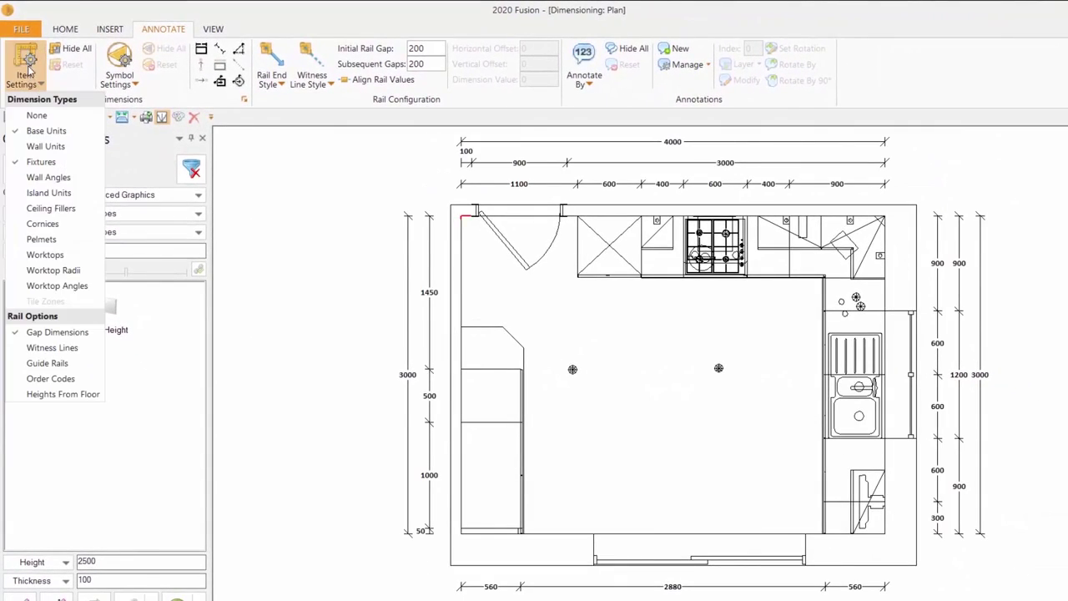
left_click(36, 147)
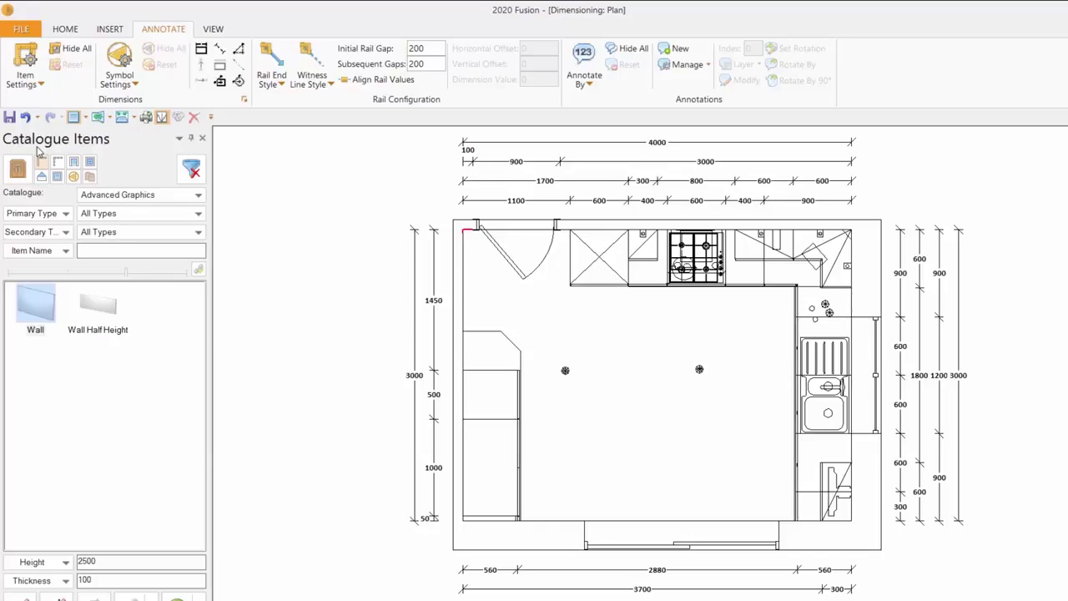
- Turn off the base unit and wall unit dimensions, keeping only fixtures dimensioned
left_click(32, 60)
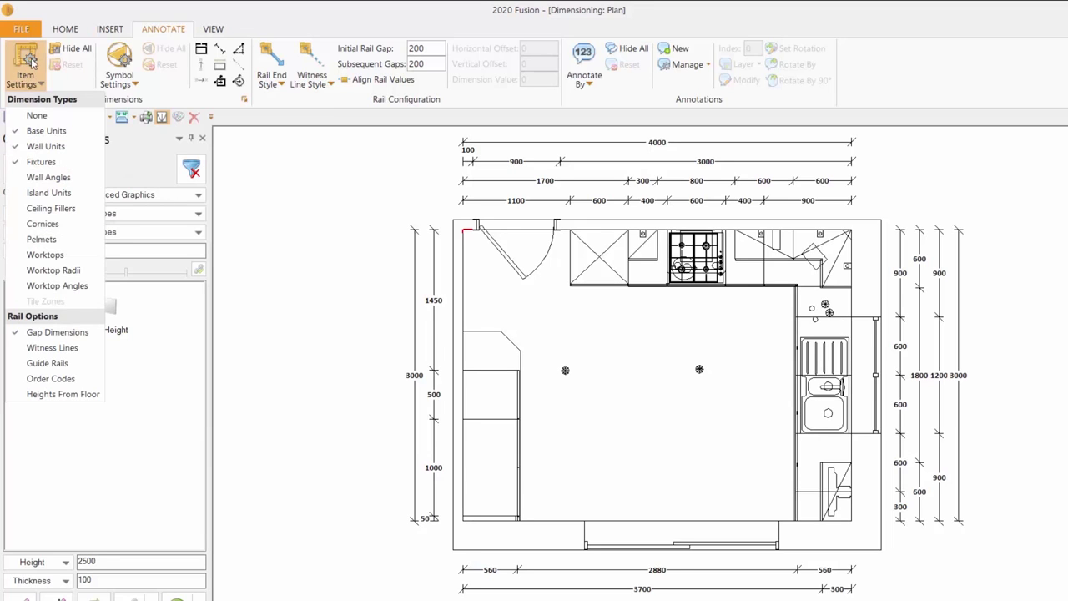
left_click(49, 131)
left_click(25, 75)
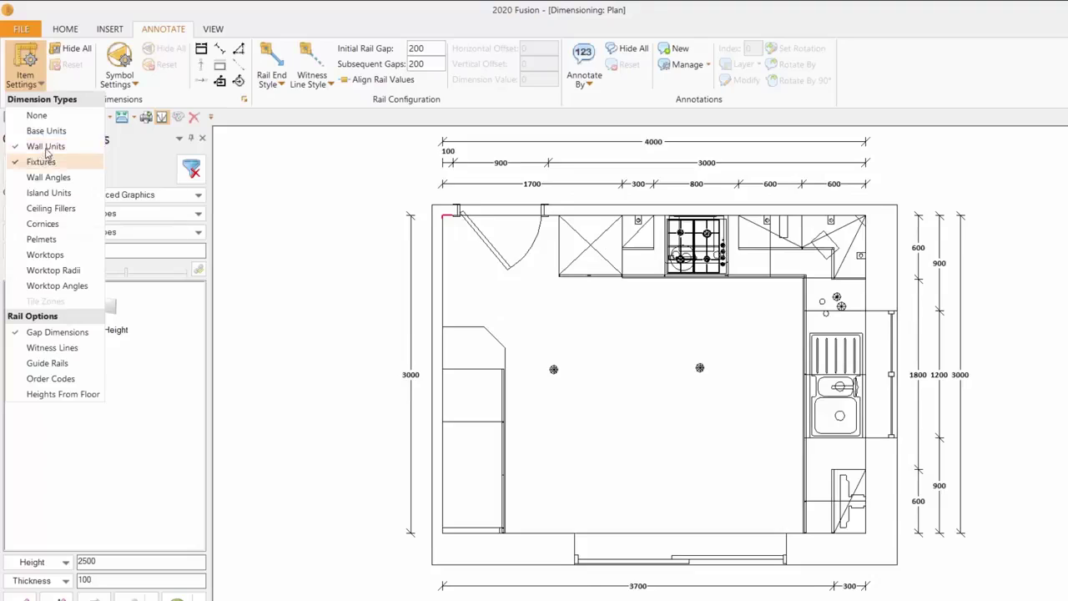
left_click(46, 149)
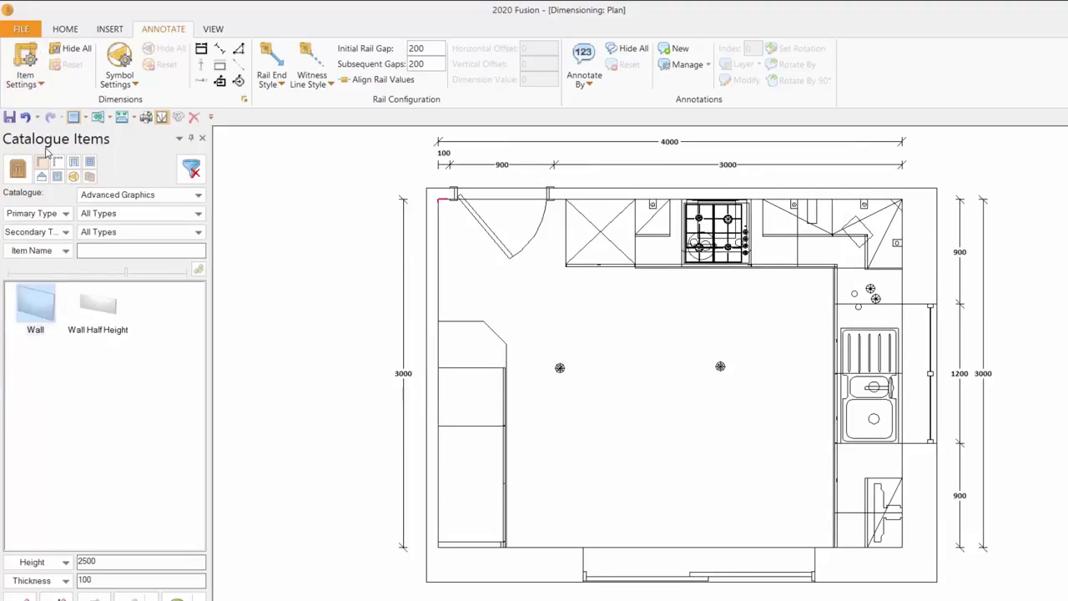
- Re-enable the base unit dimensions and the wall unit dimensions in the plan
left_click(30, 75)
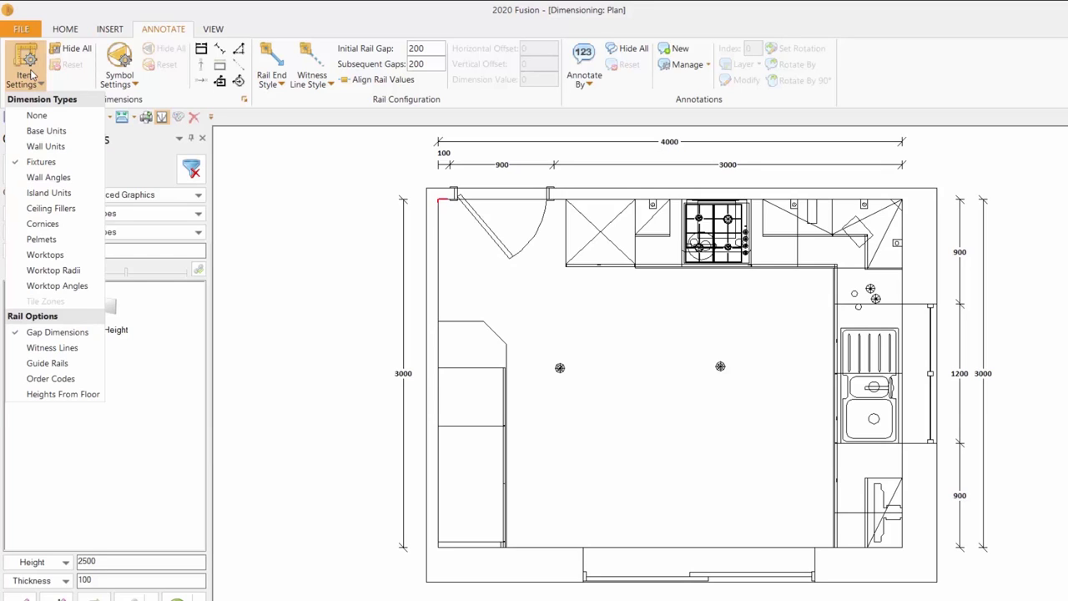
left_click(46, 131)
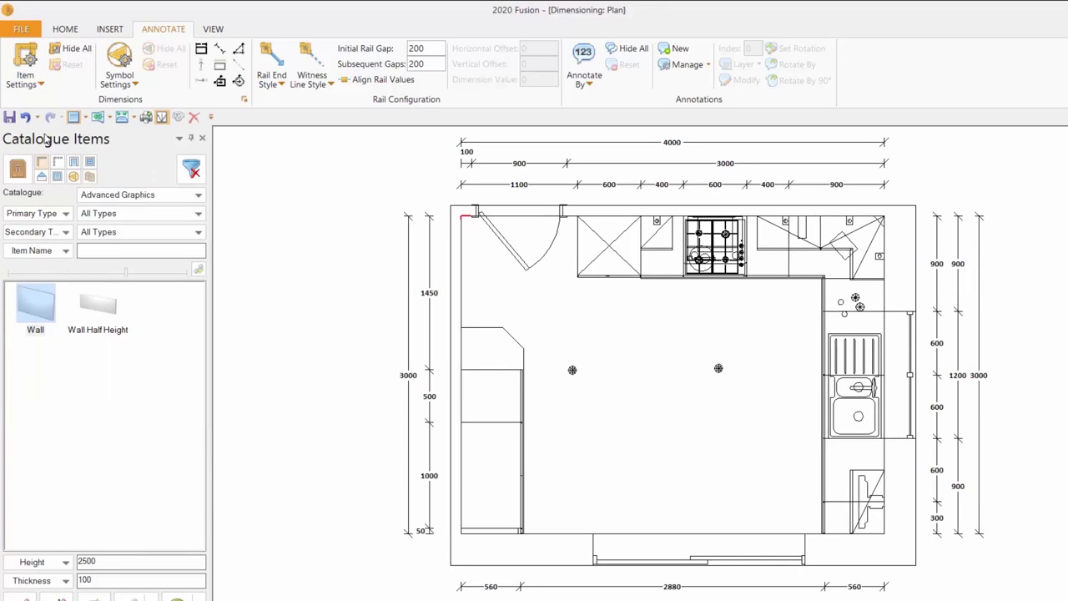
left_click(27, 83)
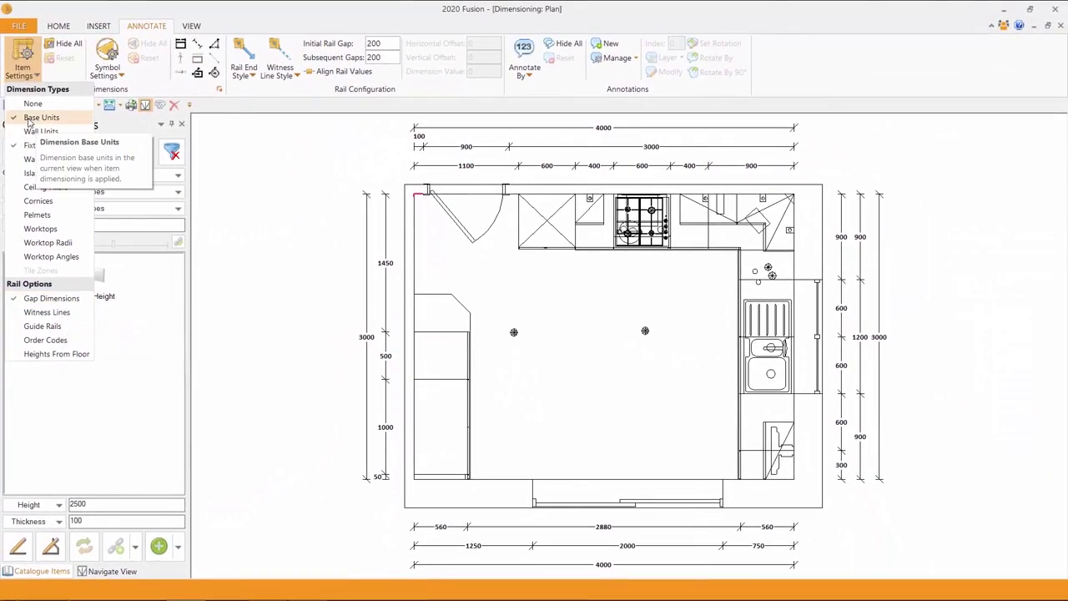
left_click(38, 131)
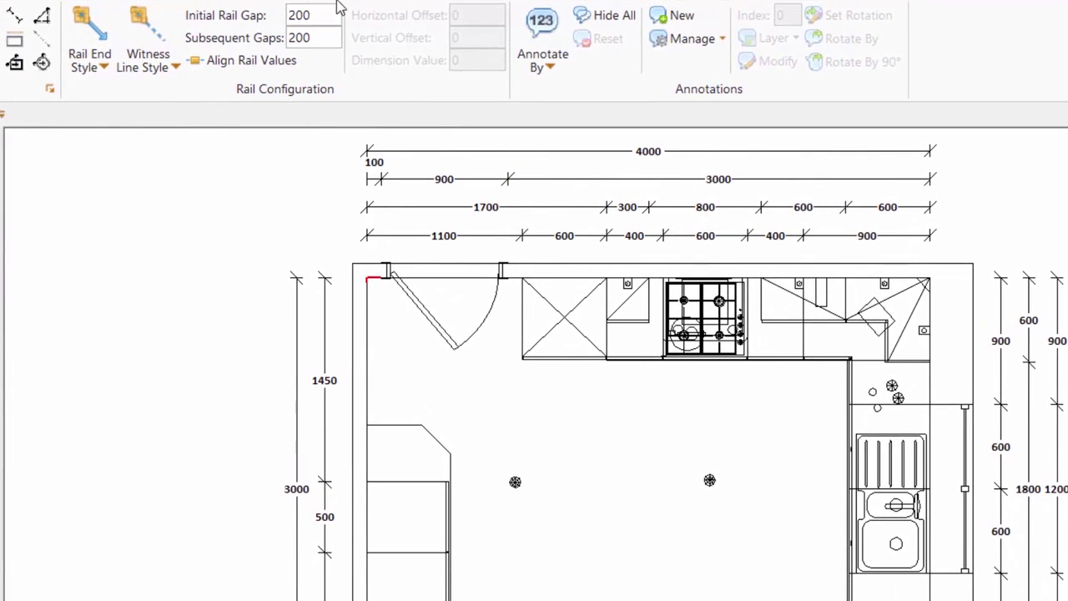
- Set both the initial rail gap and the subsequent gaps of the dimension rails to 150
left_click(326, 38)
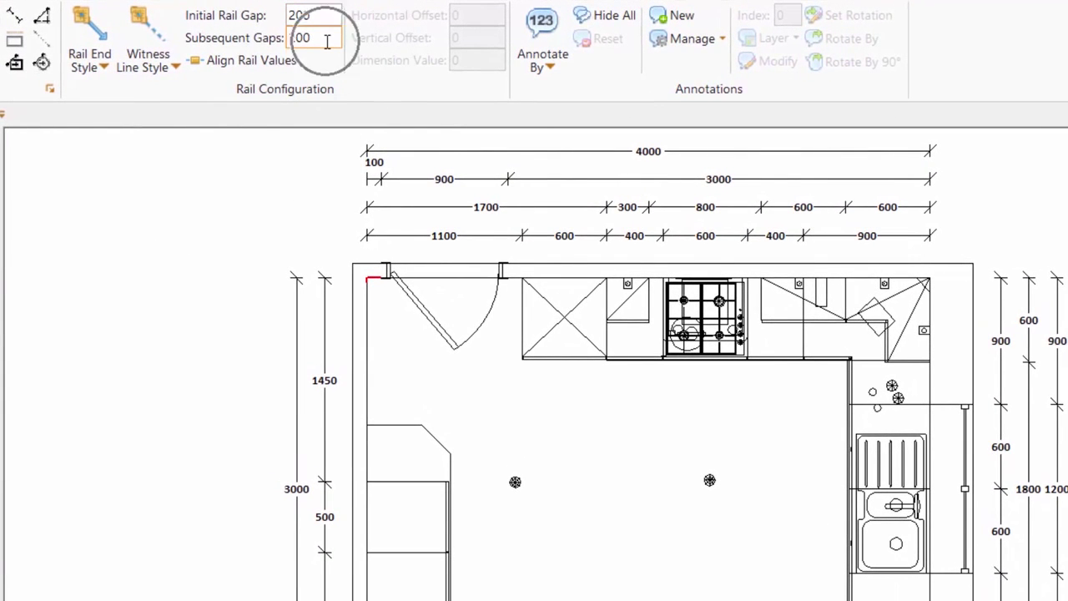
left_click(323, 15)
double_click(319, 17)
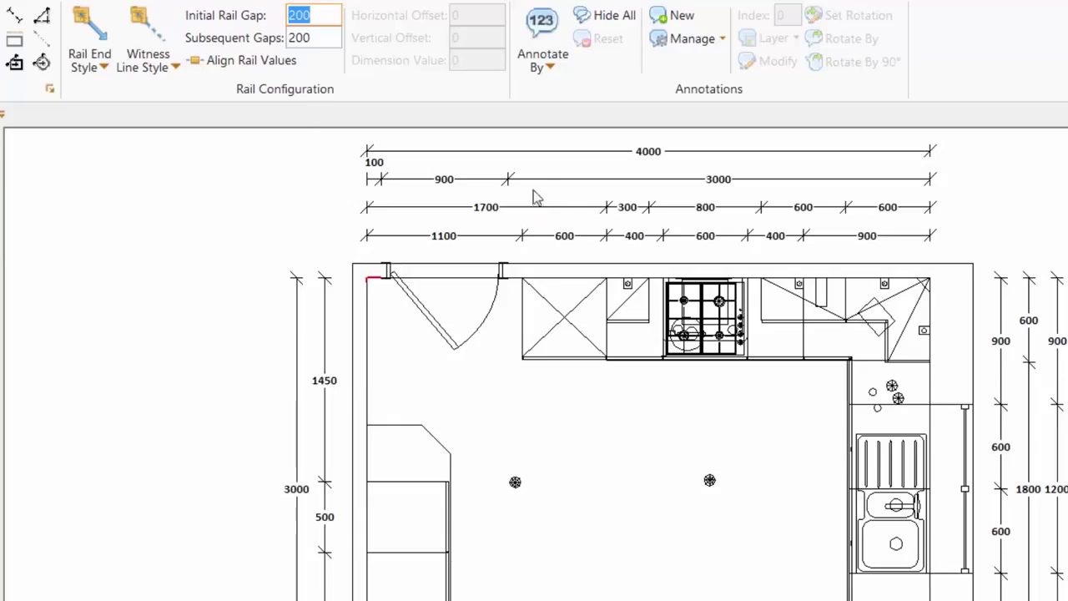
type("150")
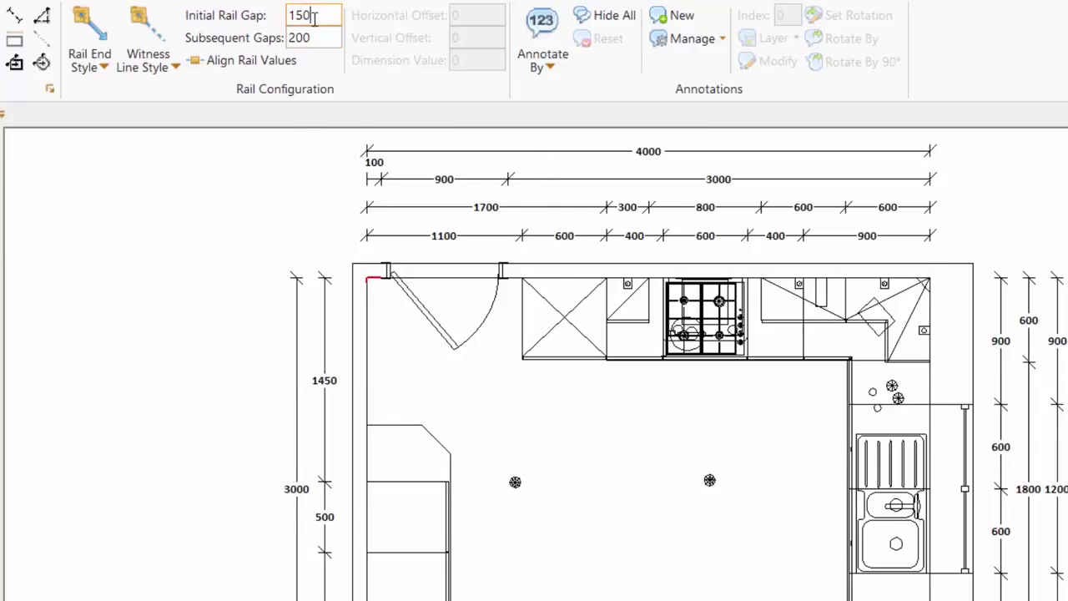
key("Tab")
type("150")
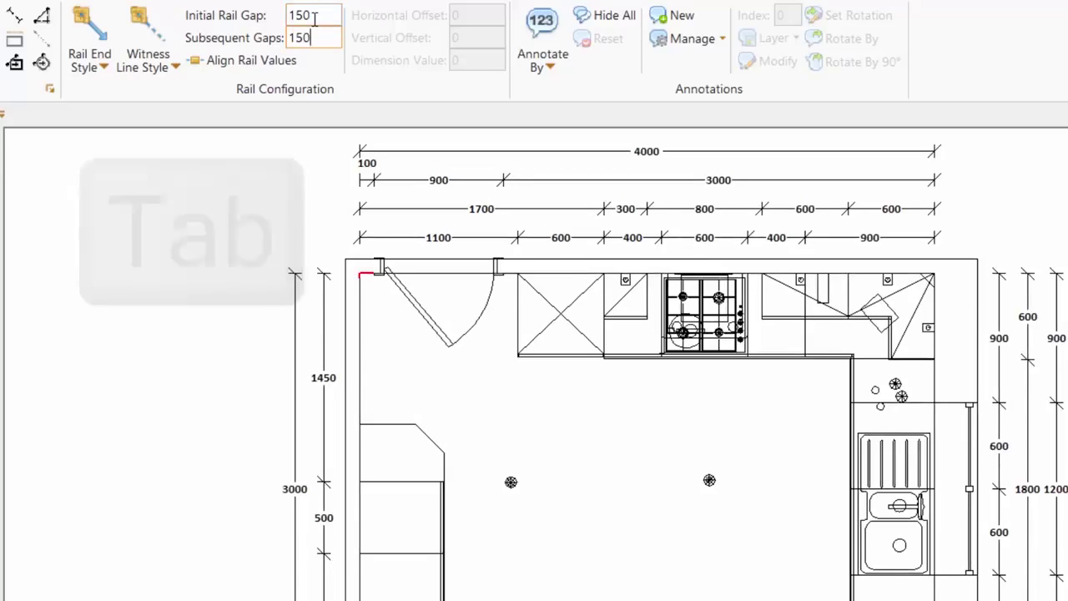
key("Return")
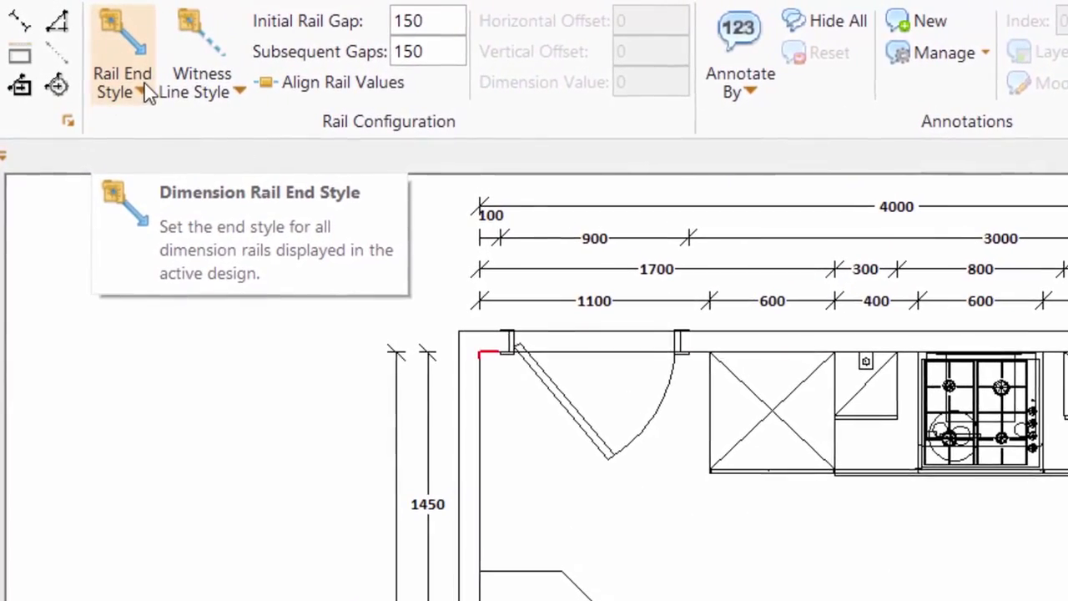
- Try the Origin Indicator and 30° Solid Arrow end styles with perpendicular line on the dimension rails
left_click(481, 208)
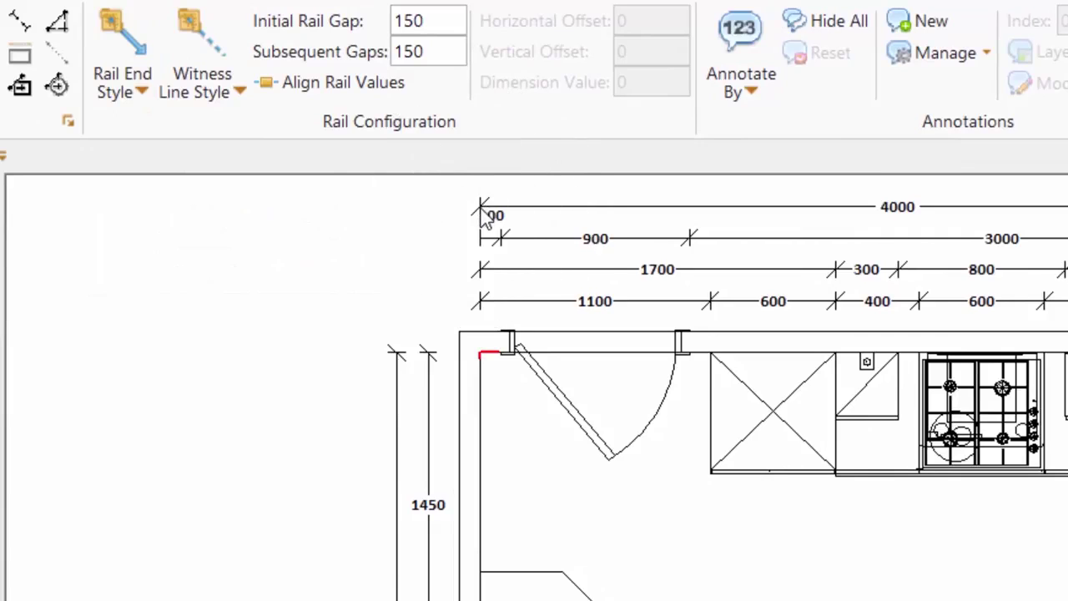
left_click(142, 93)
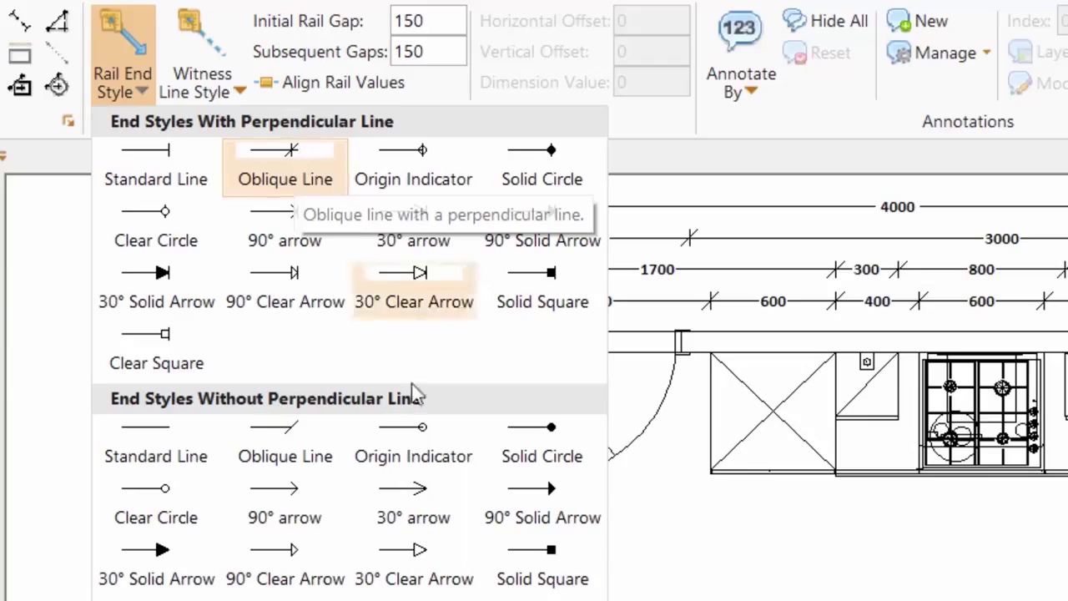
left_click(289, 160)
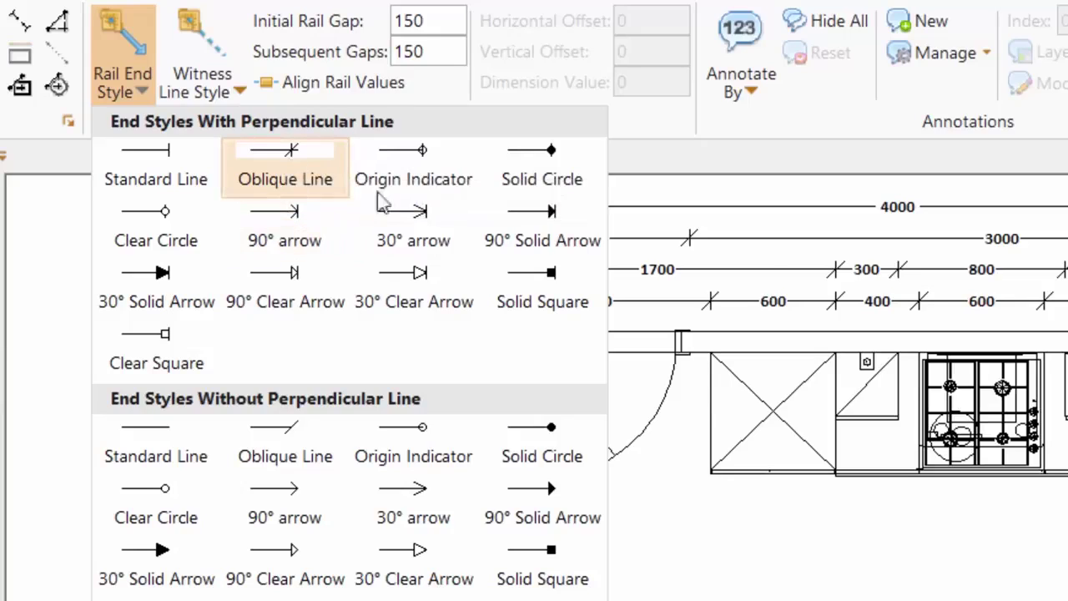
key("Escape")
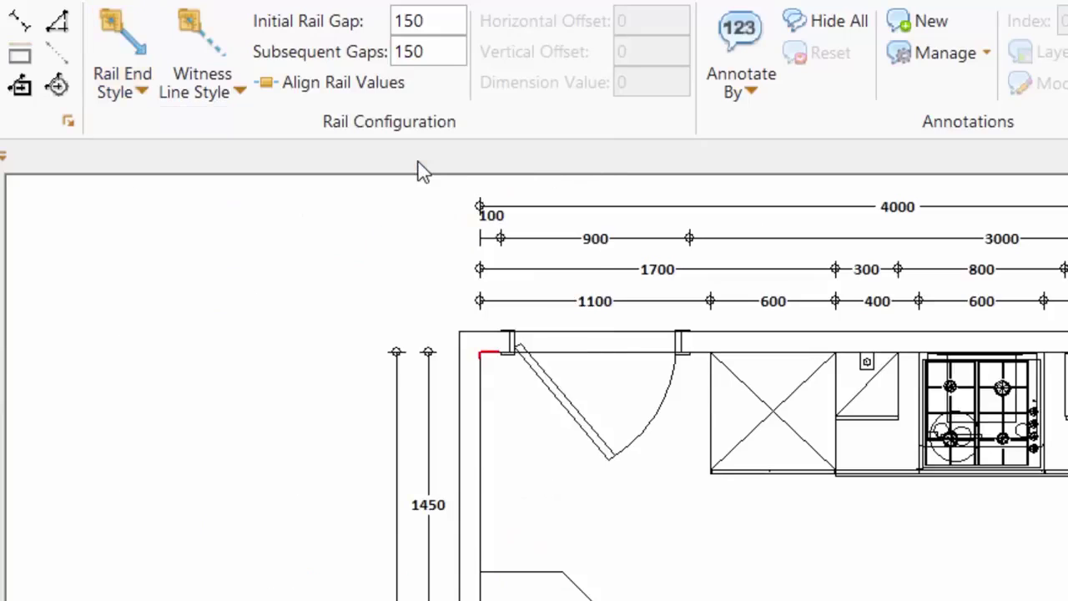
left_click(122, 75)
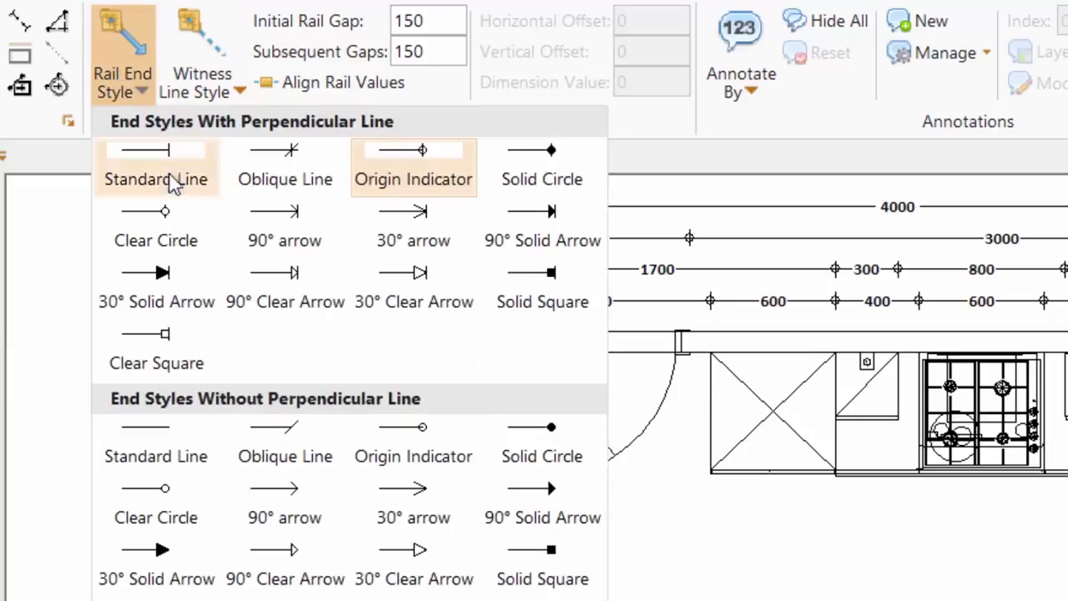
left_click(162, 281)
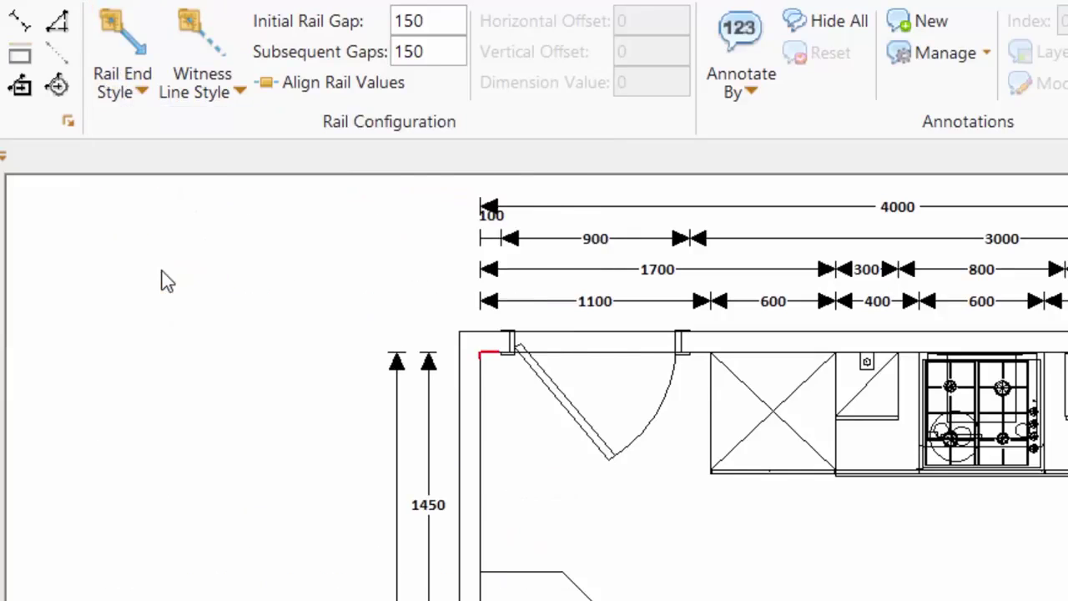
- Try the Standard Line rail end style, and return the rails to Oblique Line with perpendicular line
left_click(140, 73)
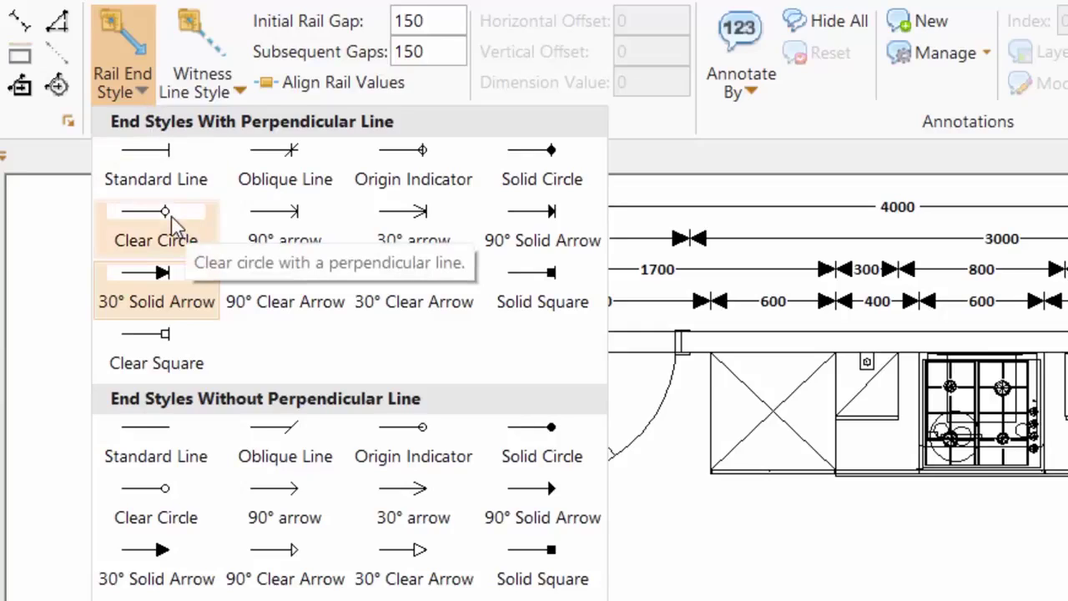
left_click(171, 166)
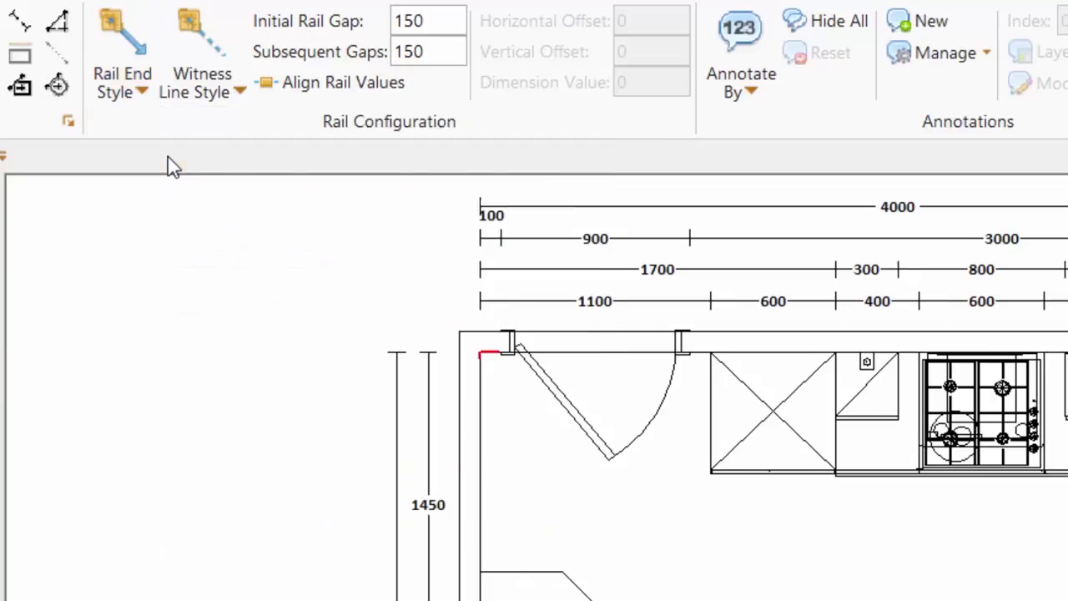
left_click(142, 90)
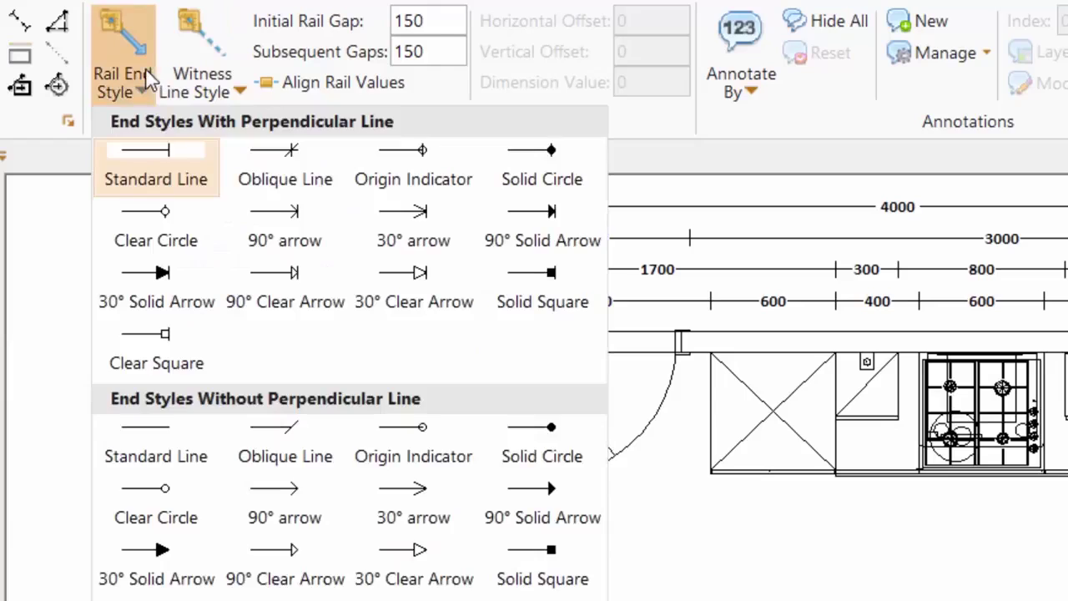
left_click(262, 158)
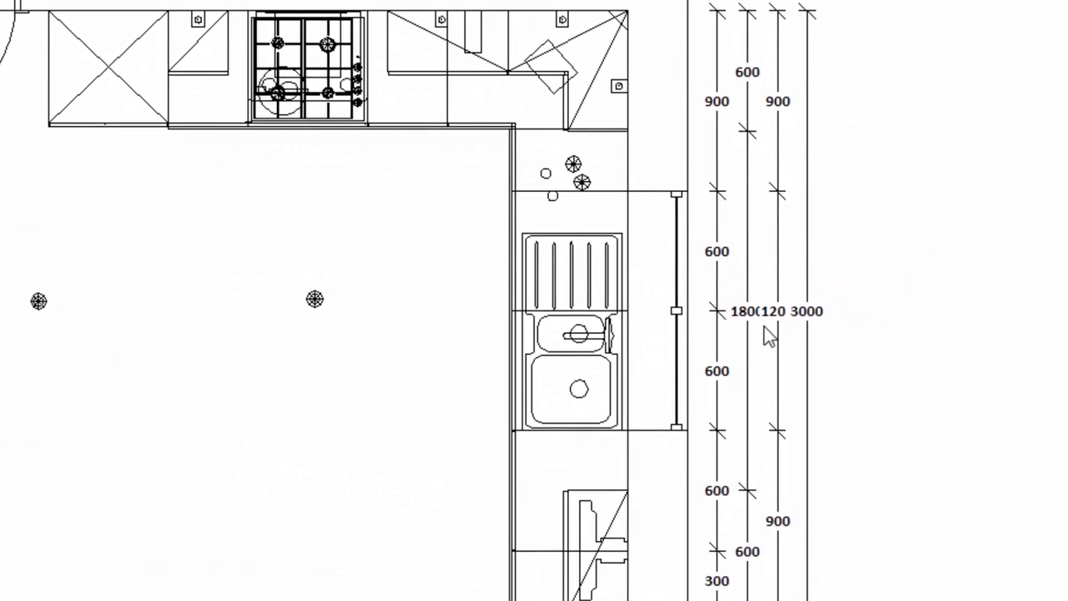
- Align all dimension values with their rails in the plan and clear the selection
left_click(768, 336)
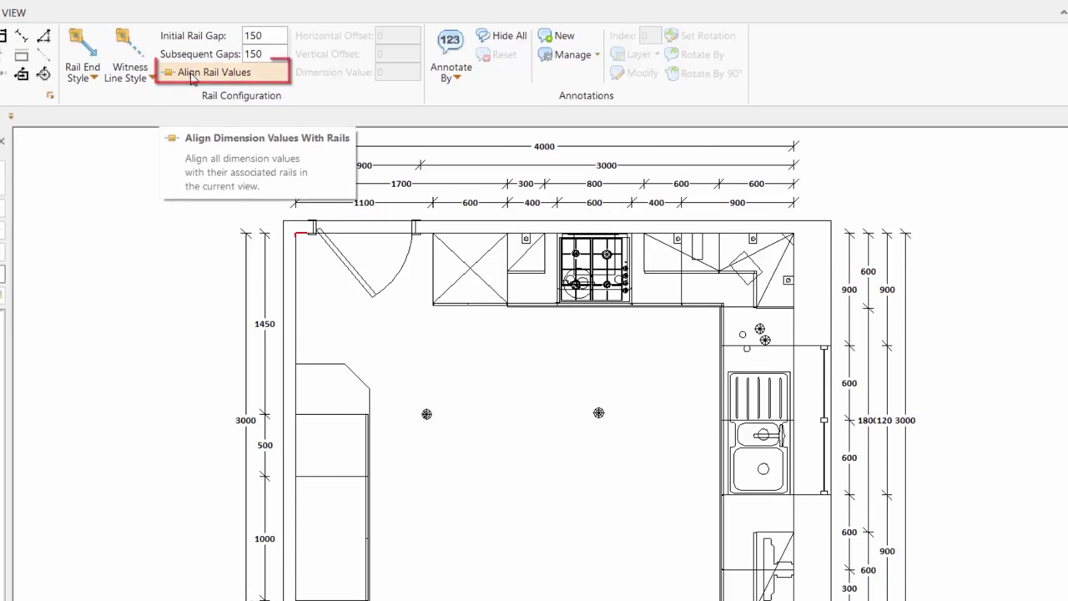
left_click(193, 78)
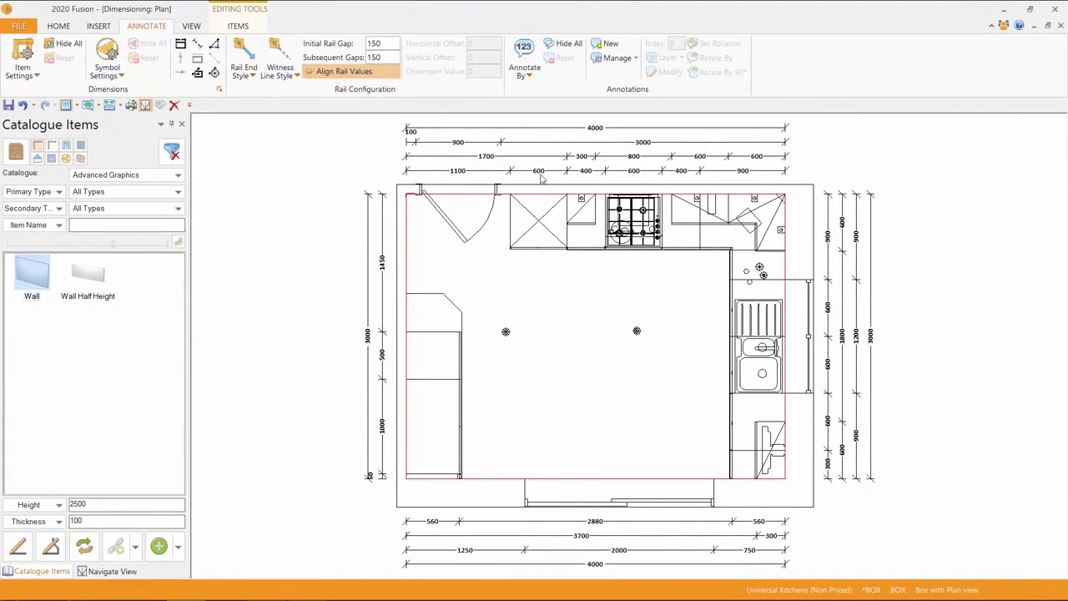
left_click(337, 180)
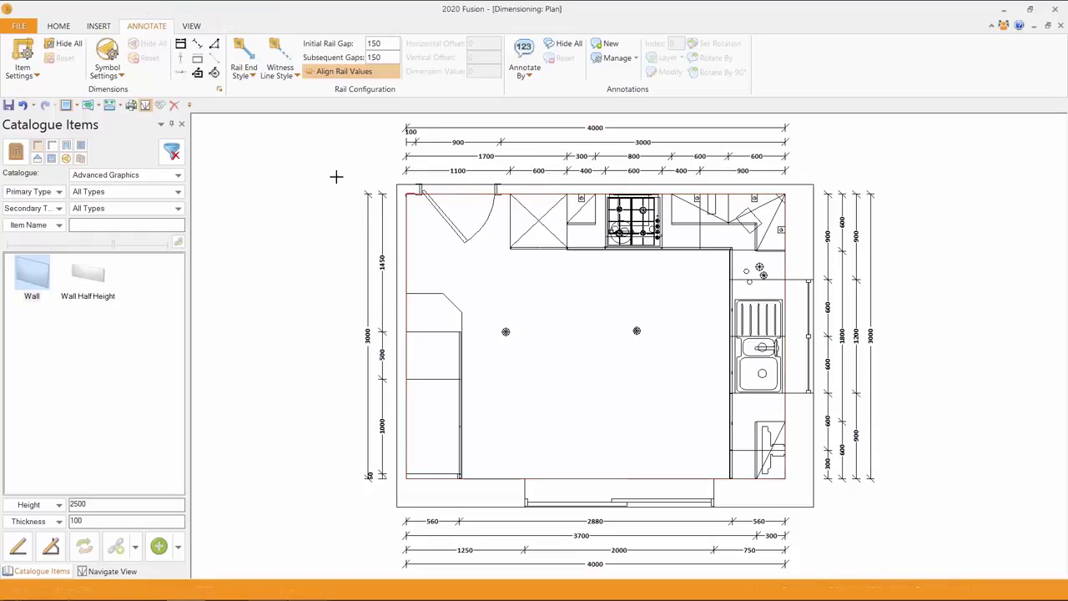
- Annotate the plan's items by unit name, and switch the annotations to order code
left_click(529, 76)
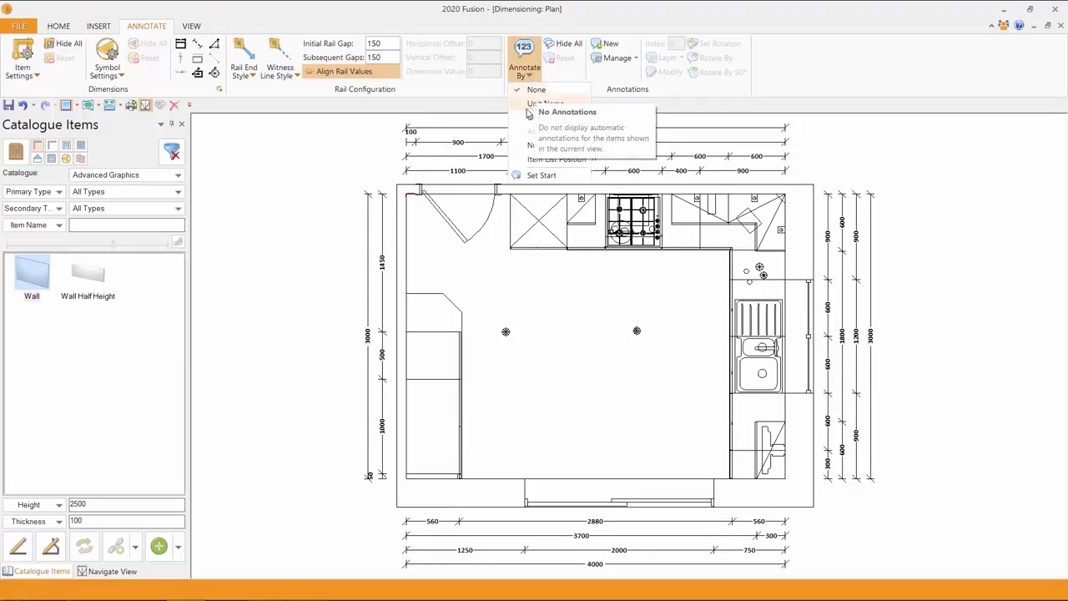
left_click(530, 104)
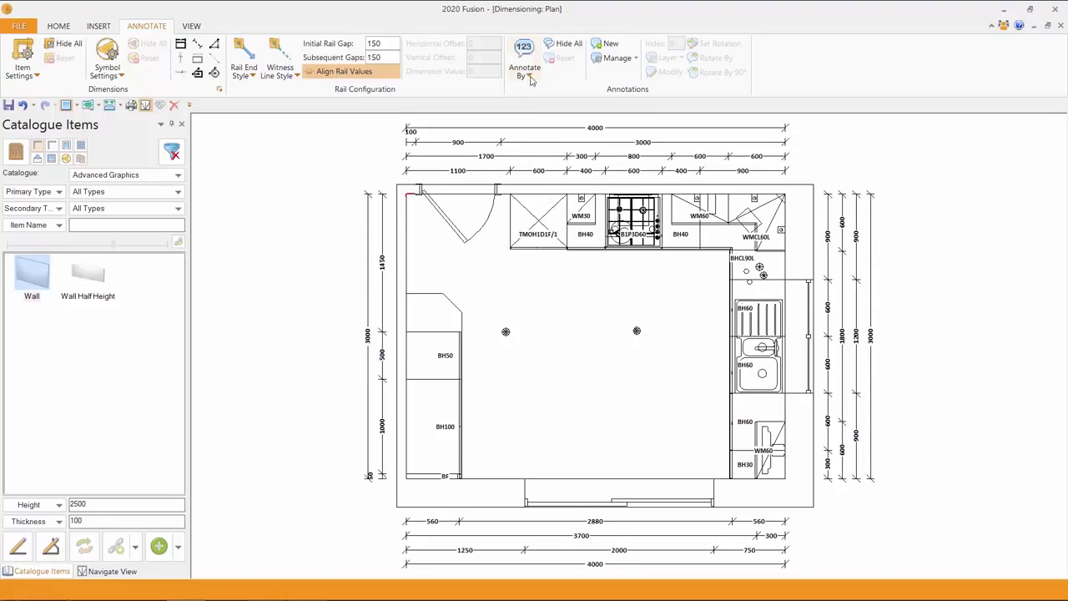
left_click(527, 74)
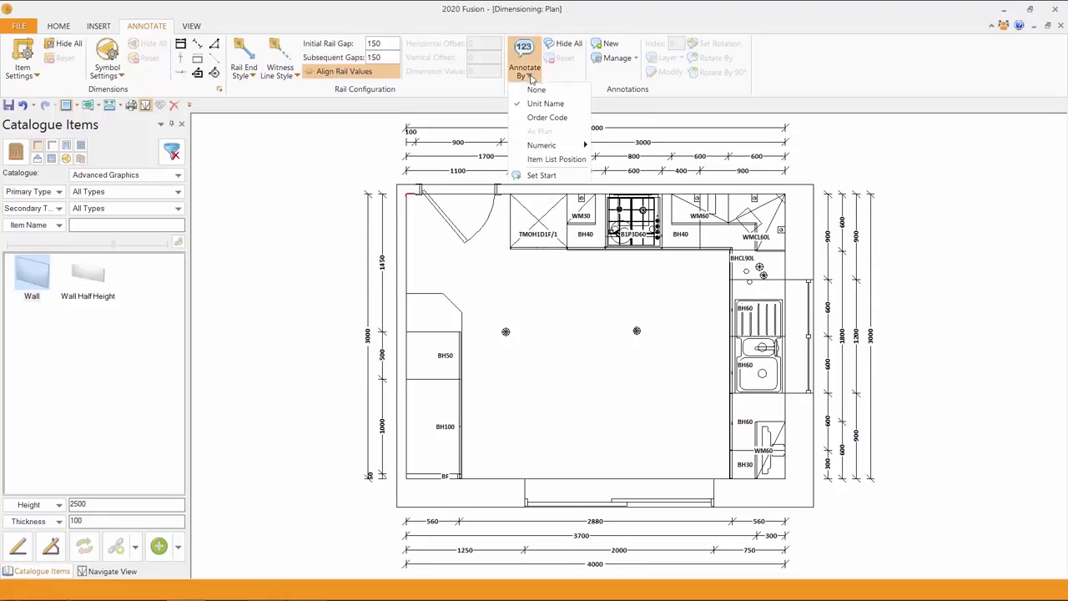
left_click(534, 119)
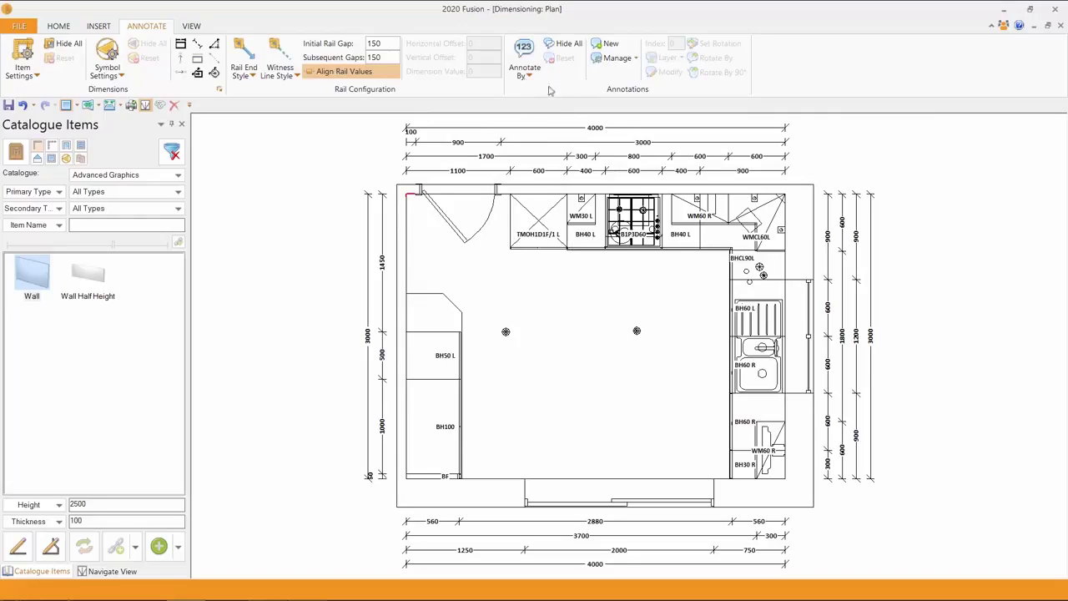
- Annotate the plan's items numerically by type and position
left_click(526, 71)
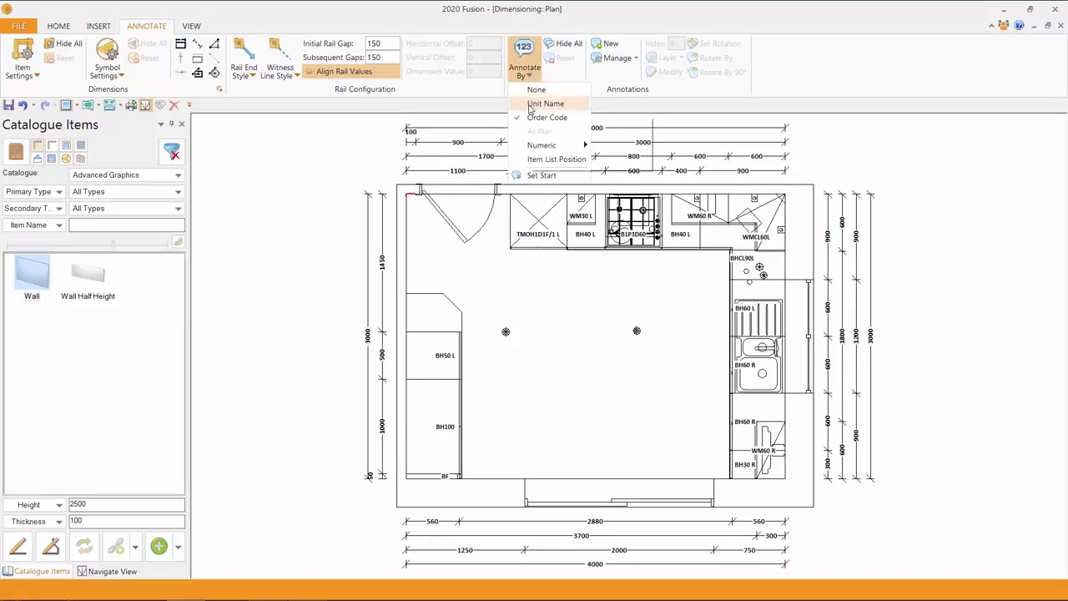
mouse_move(543, 147)
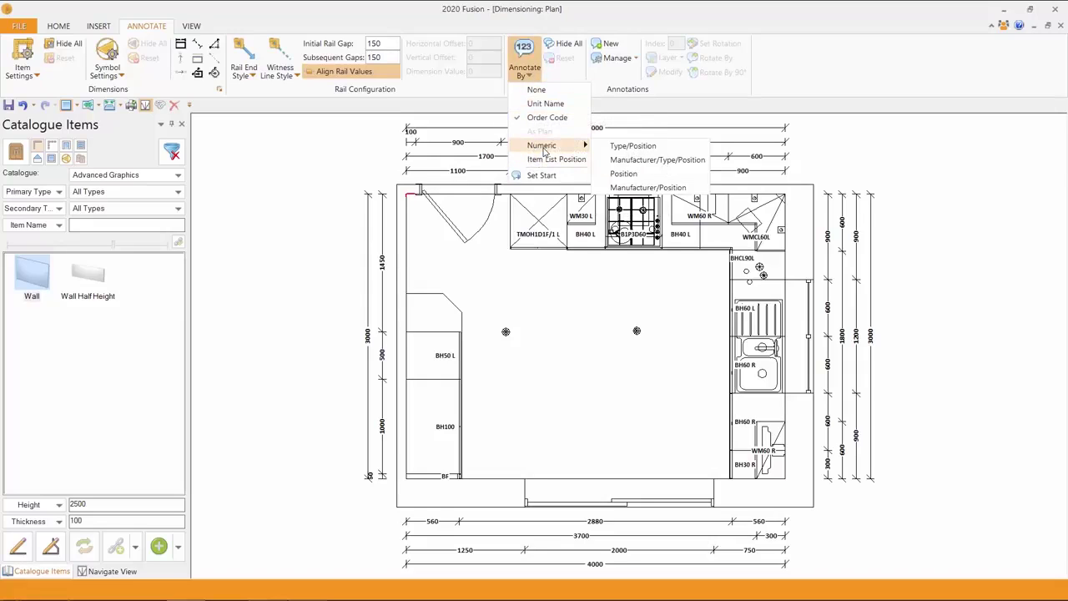
left_click(621, 147)
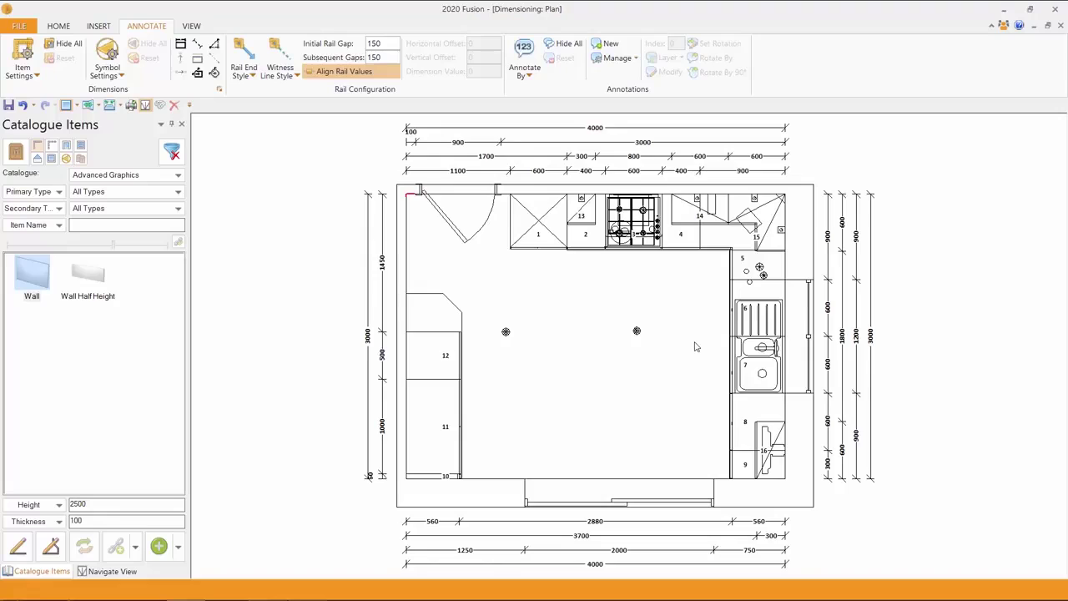
- Enable the product list/symbols key on printed views of the plan and go to the print options
left_click(191, 27)
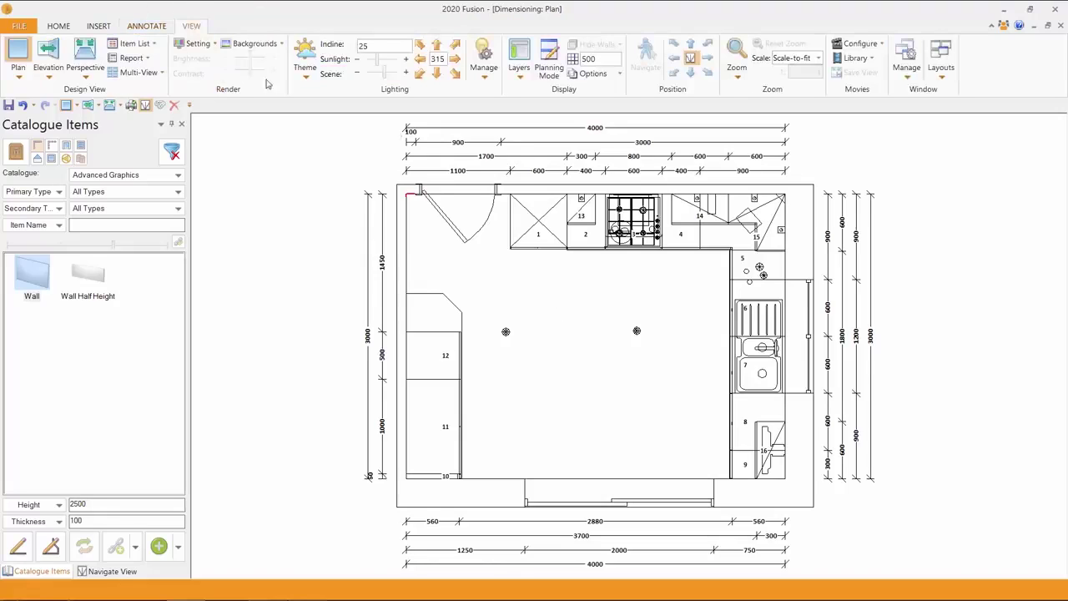
left_click(592, 74)
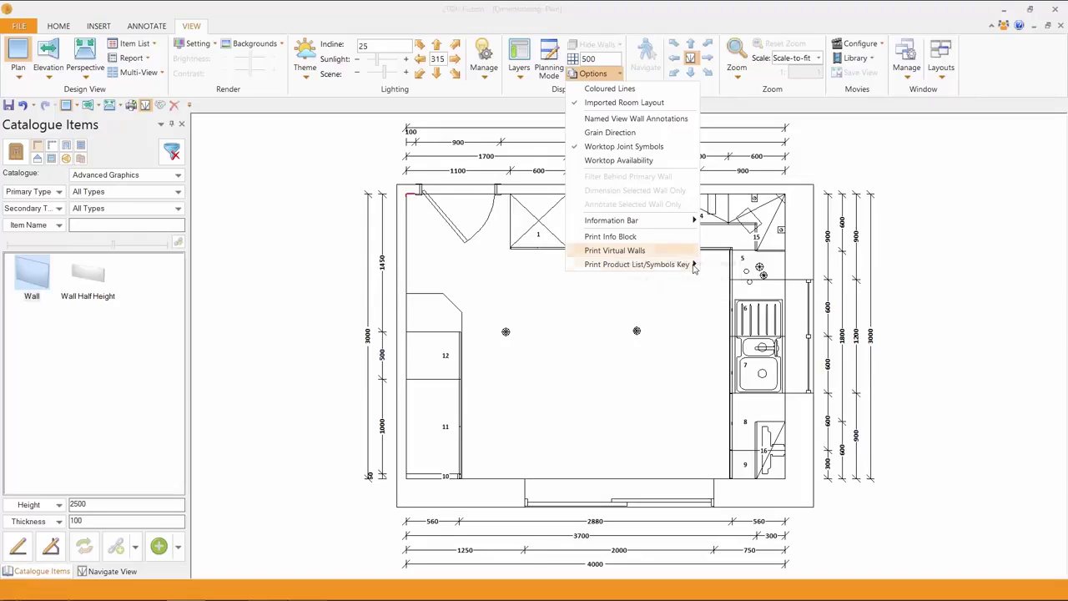
mouse_move(693, 265)
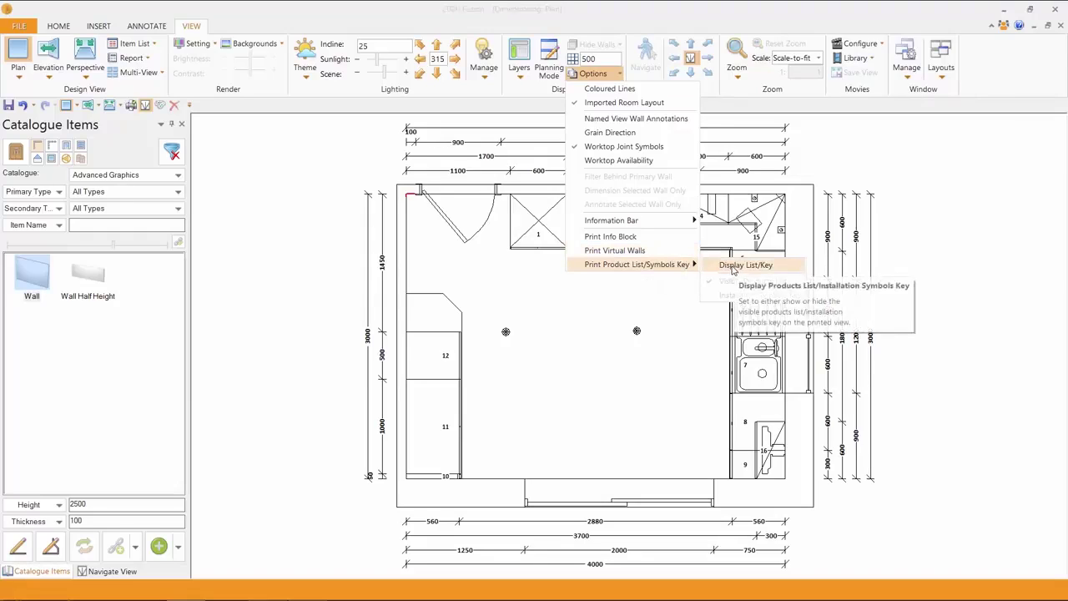
left_click(727, 267)
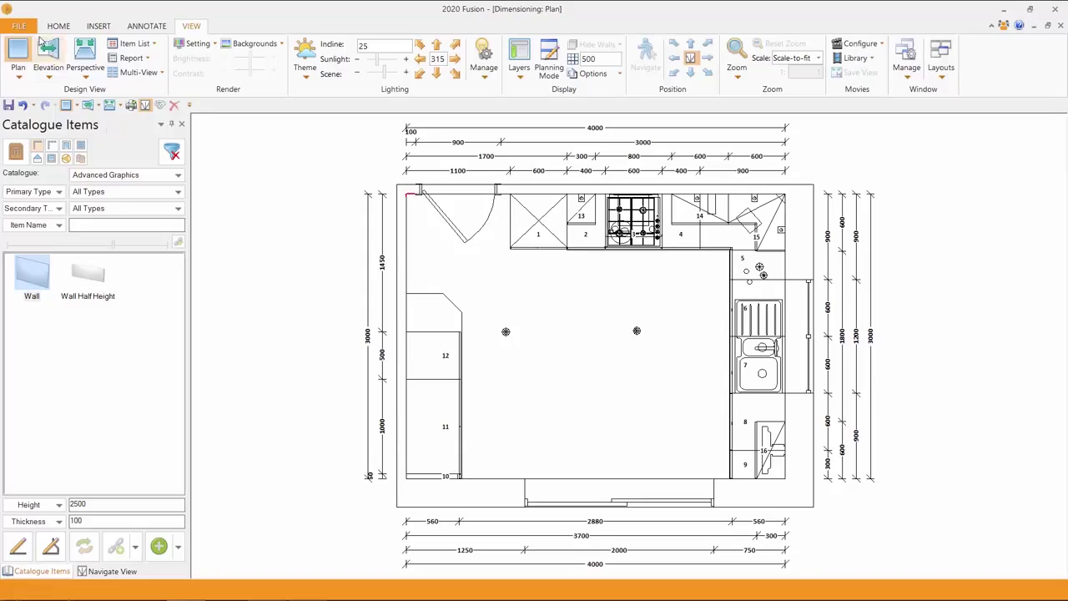
left_click(17, 28)
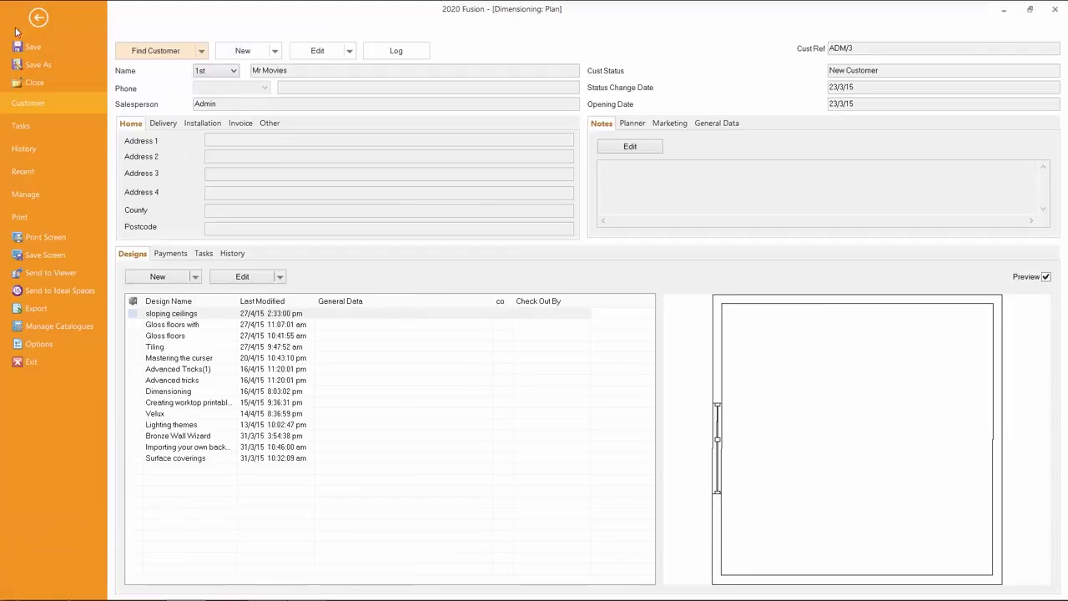
left_click(43, 218)
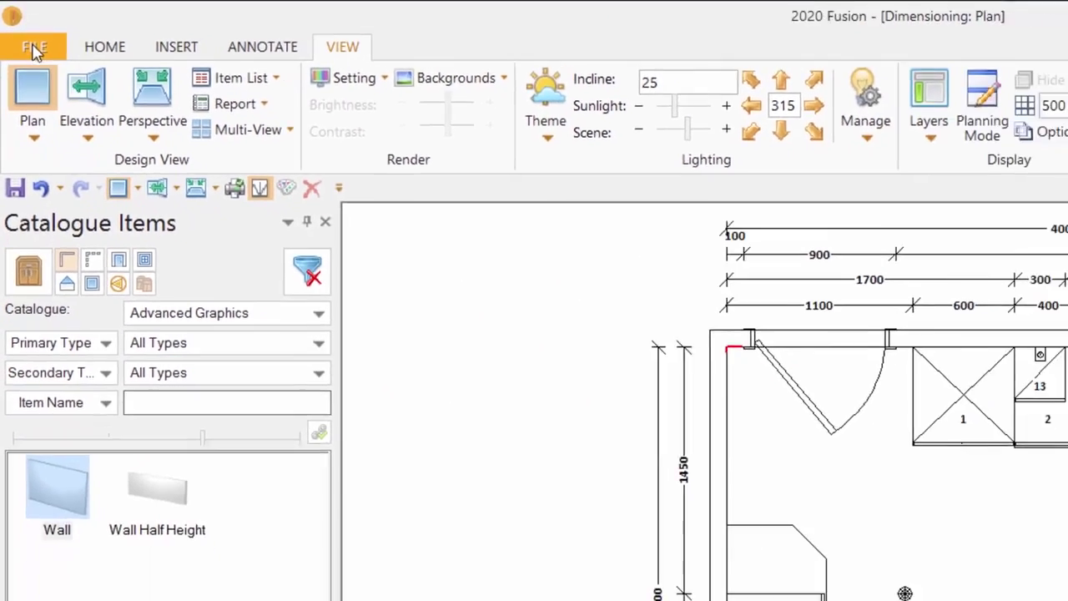
- Open the program options and examine the default annotation settings for plan and elevation views, fonts and line end style
left_click(36, 50)
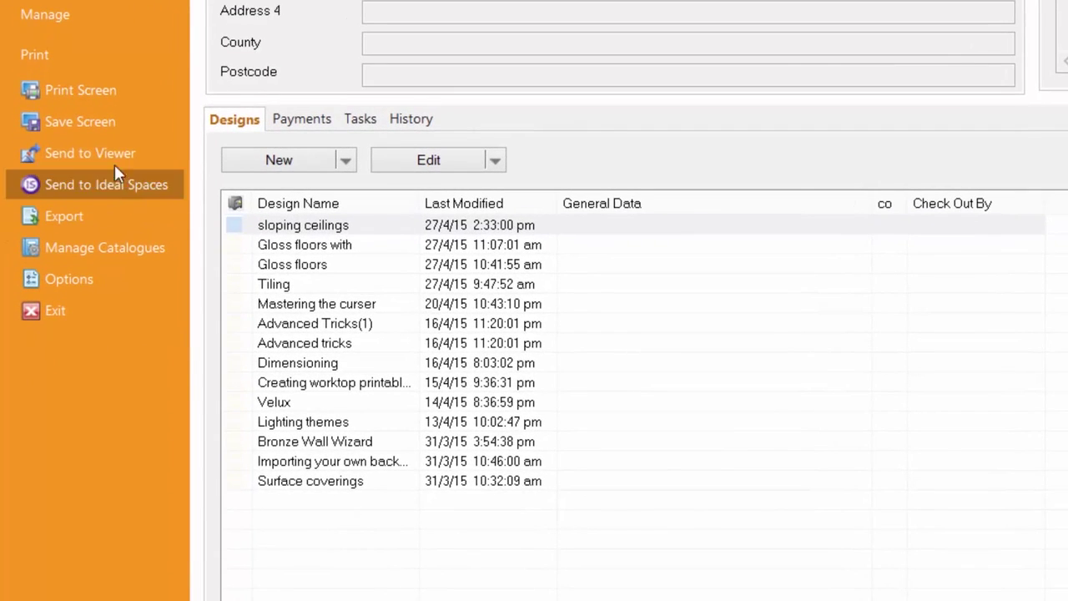
left_click(94, 288)
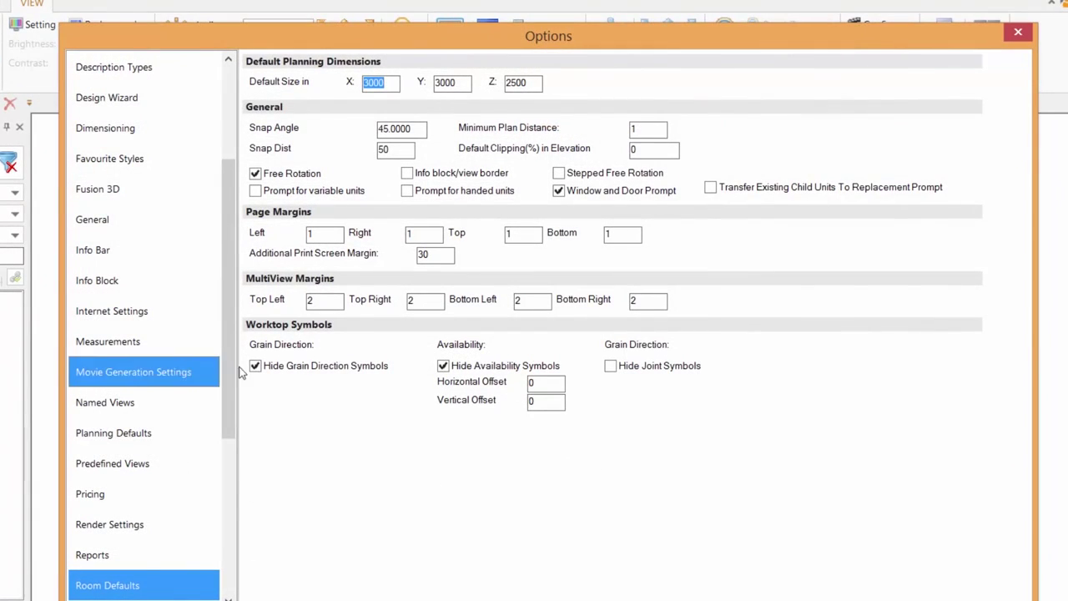
left_click_drag(231, 379, 241, 273)
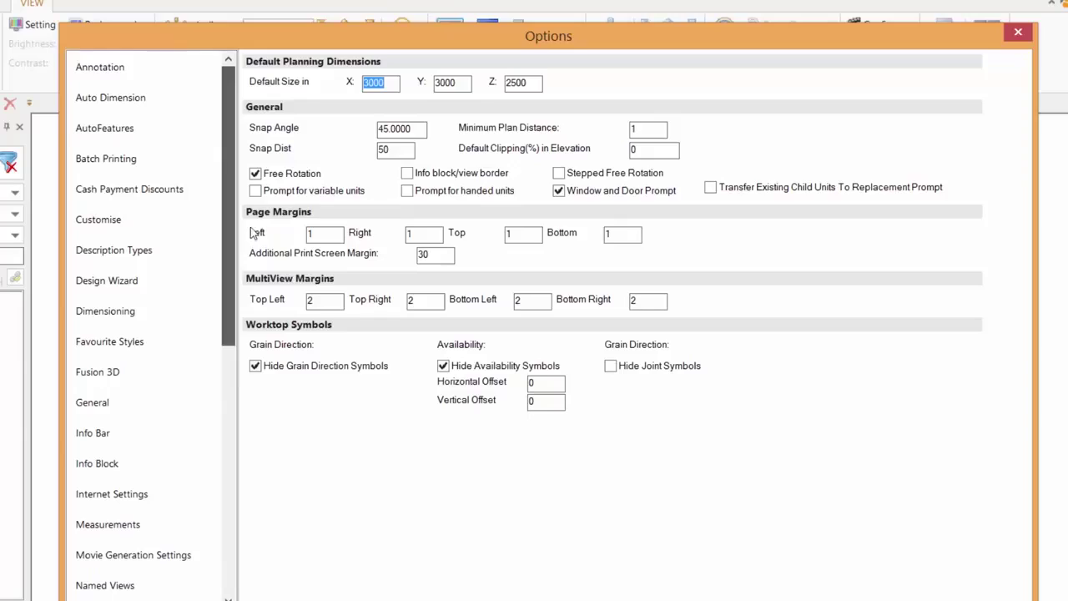
left_click(166, 188)
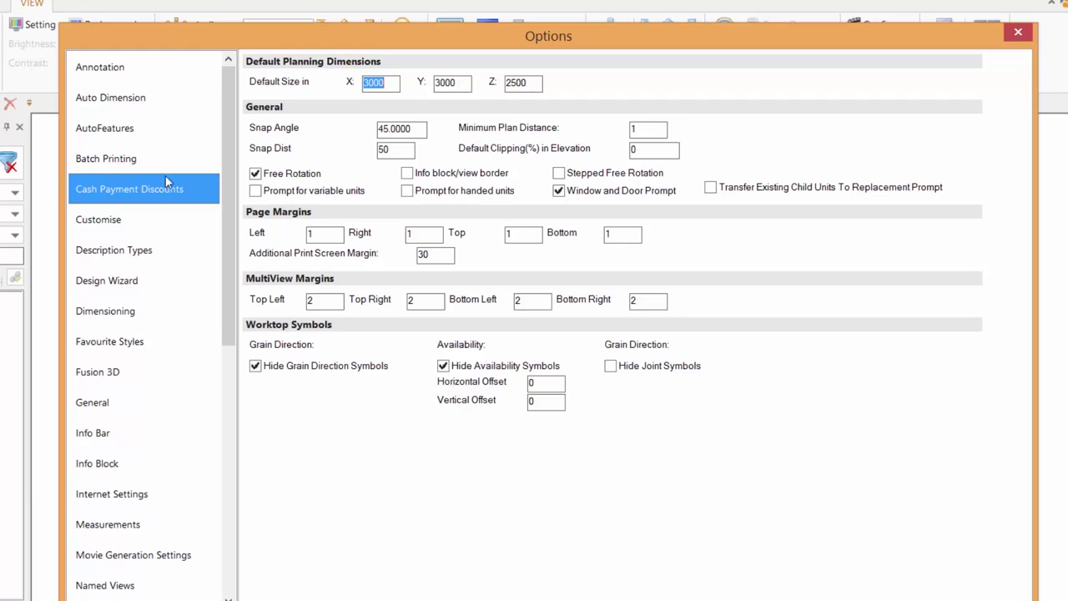
left_click(98, 75)
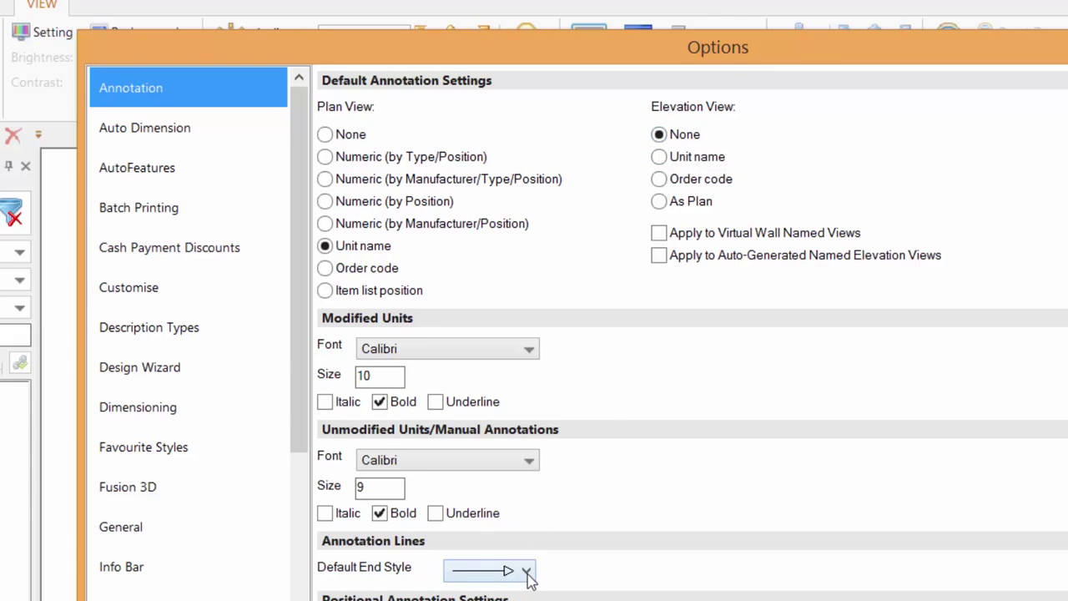
key("ctrl")
key("ctrl")
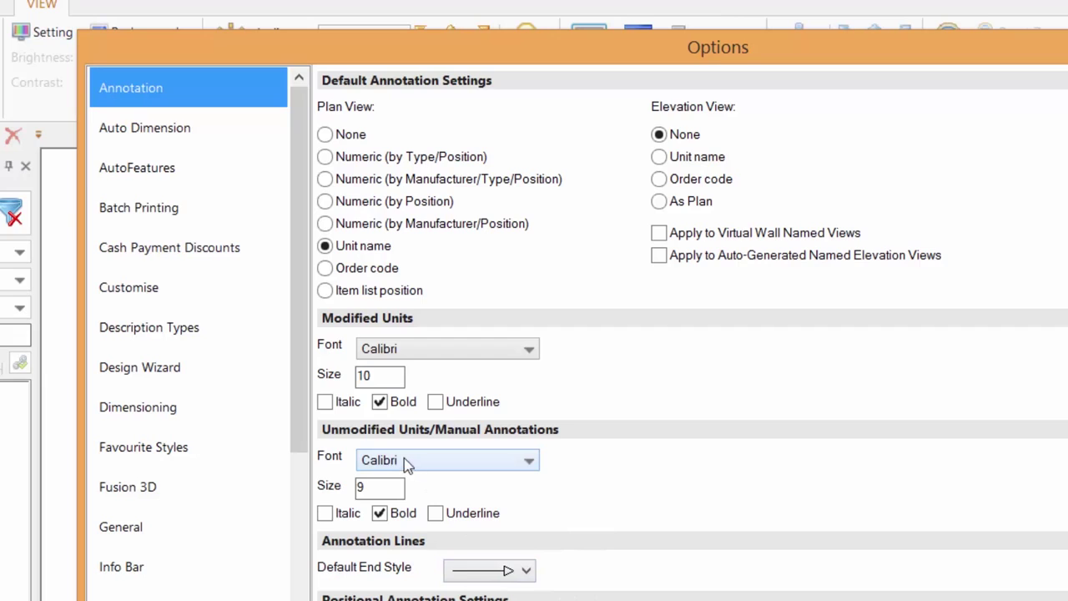
- Try the Base Units, Wall Units and None defaults for automatic item dimensions, and return to Fixtures only
left_click(145, 138)
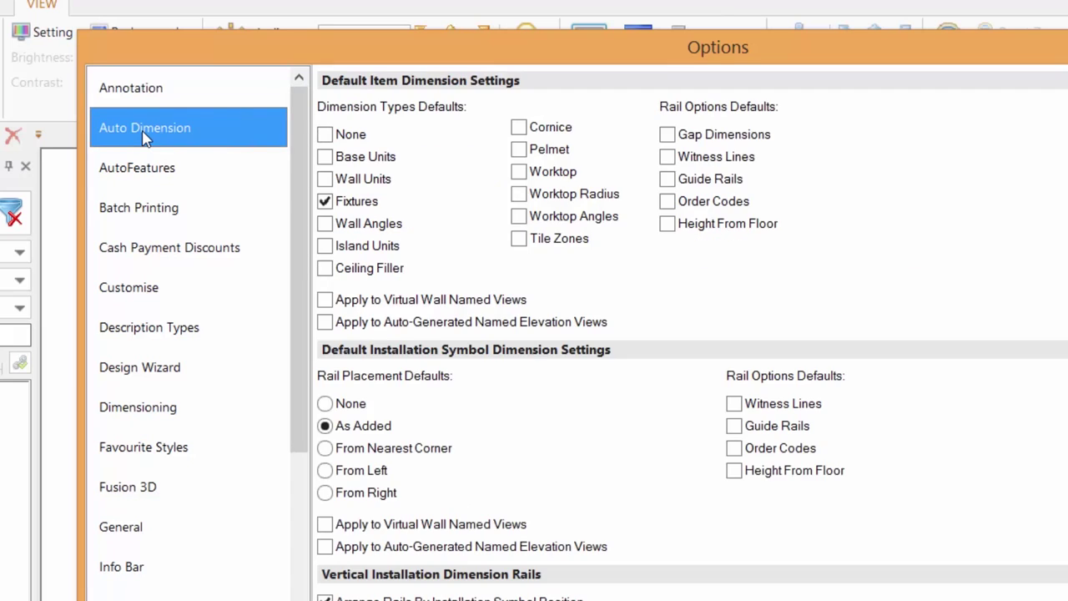
left_click(325, 156)
left_click(330, 183)
left_click(324, 157)
left_click(324, 179)
left_click(325, 135)
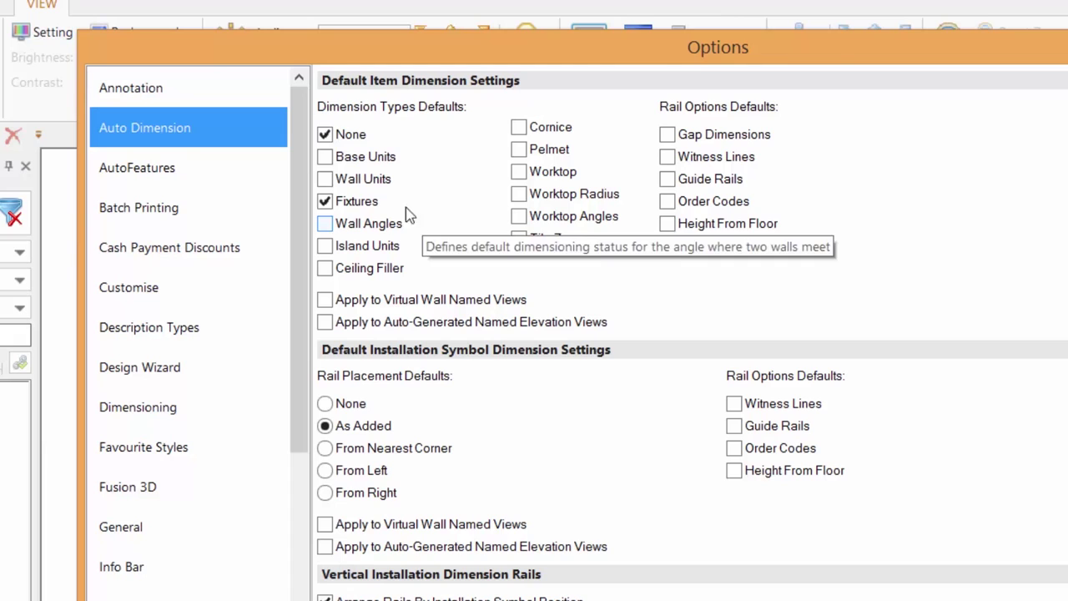
left_click(327, 207)
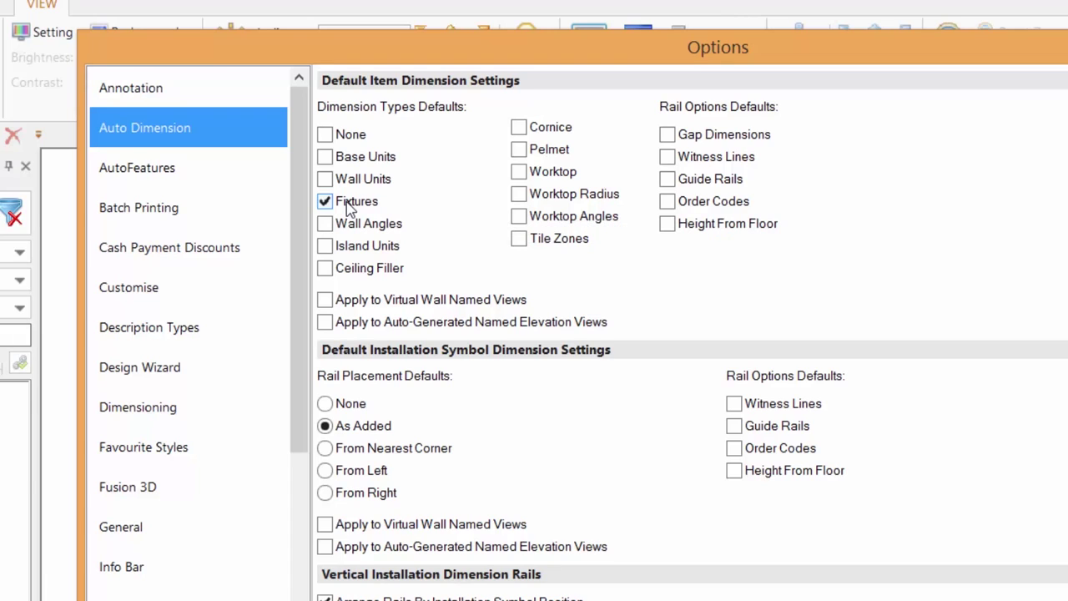
- Disable AutoPelmet and AutoCornice in the AutoFeature defaults and apply the options
left_click(170, 171)
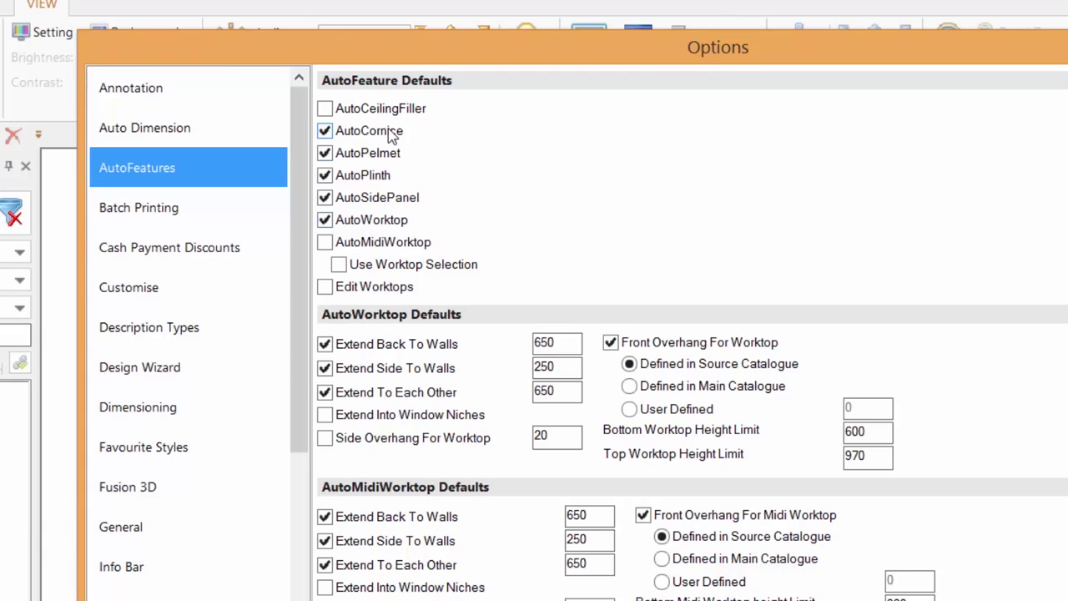
left_click(325, 155)
left_click(347, 138)
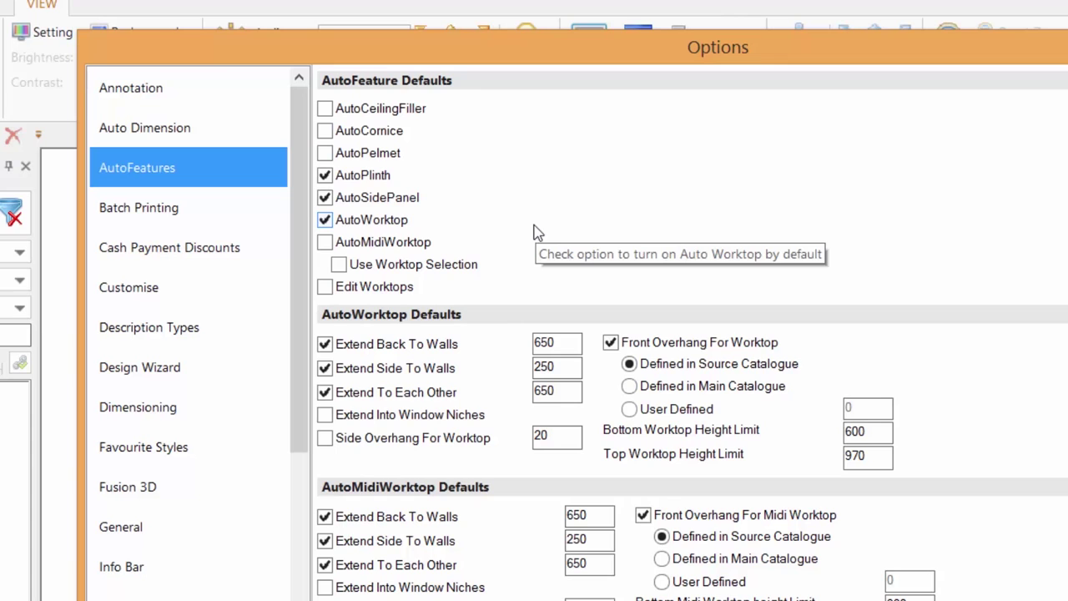
mouse_move(304, 265)
left_mouse_down()
mouse_move(283, 591)
mouse_move(298, 546)
mouse_move(300, 275)
left_mouse_up()
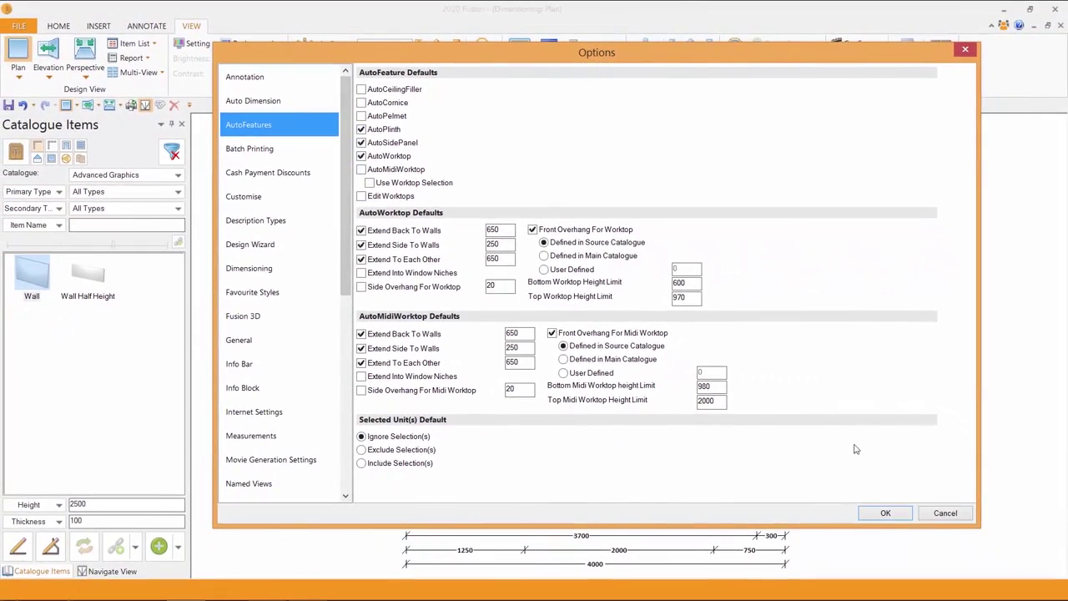
left_click(885, 513)
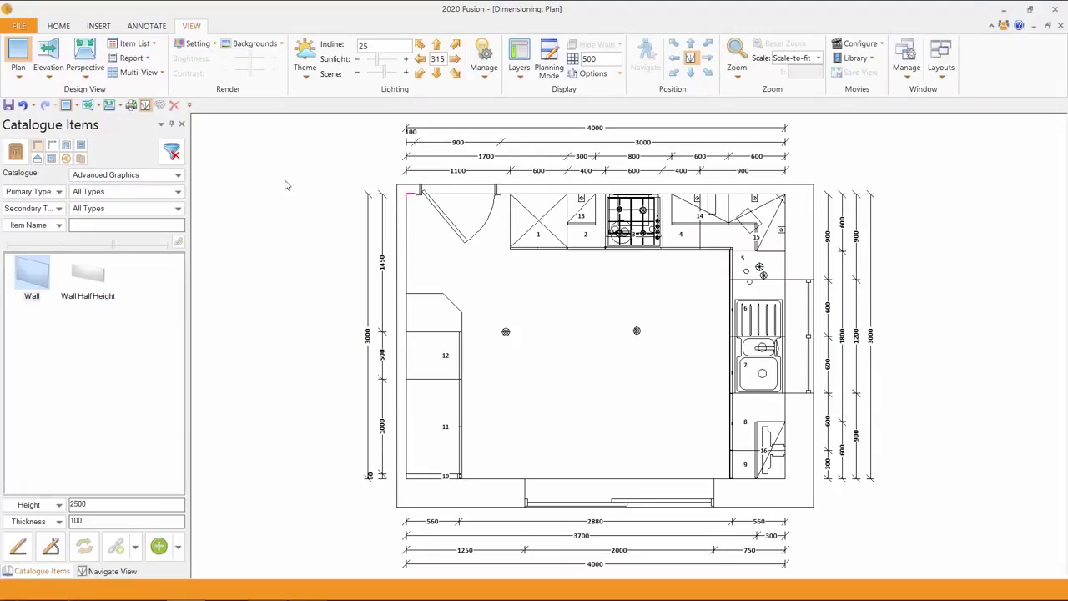
- Remove the base unit and wall unit dimensions from the plan
left_click(149, 28)
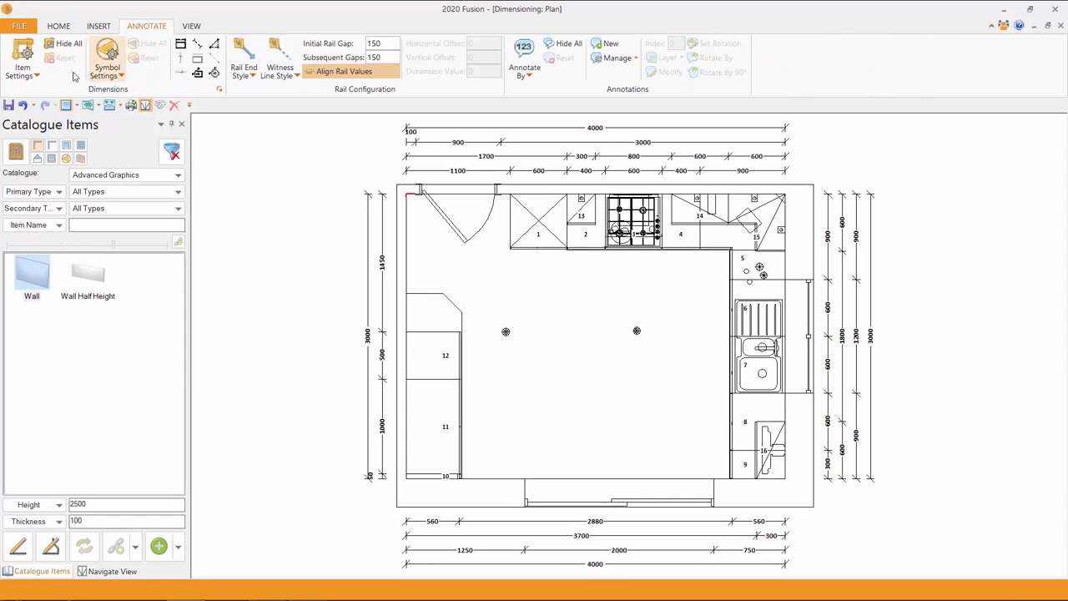
left_click(23, 55)
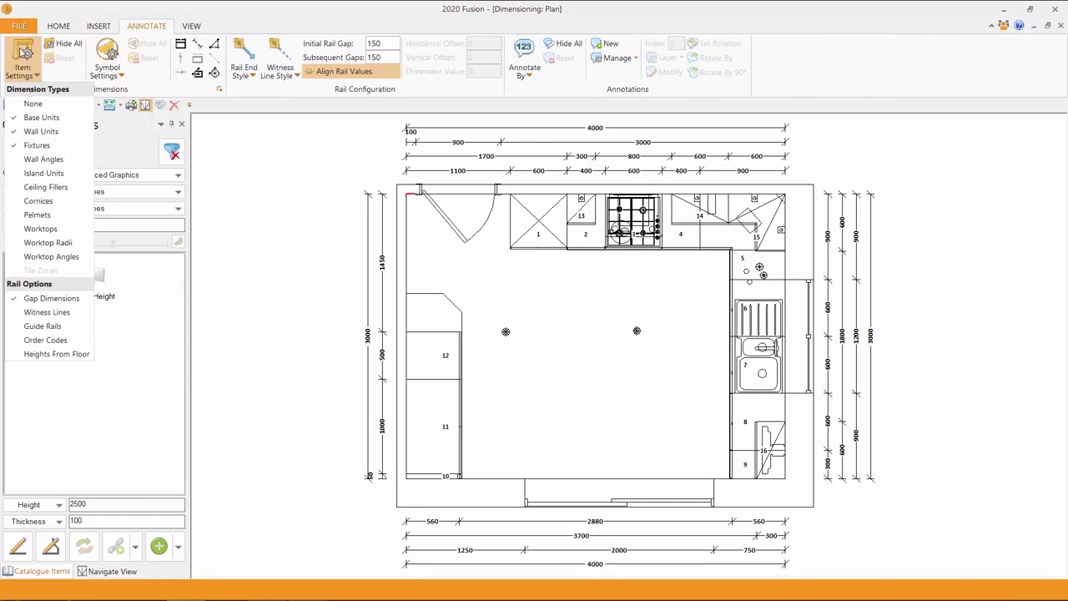
left_click(30, 123)
left_click(26, 63)
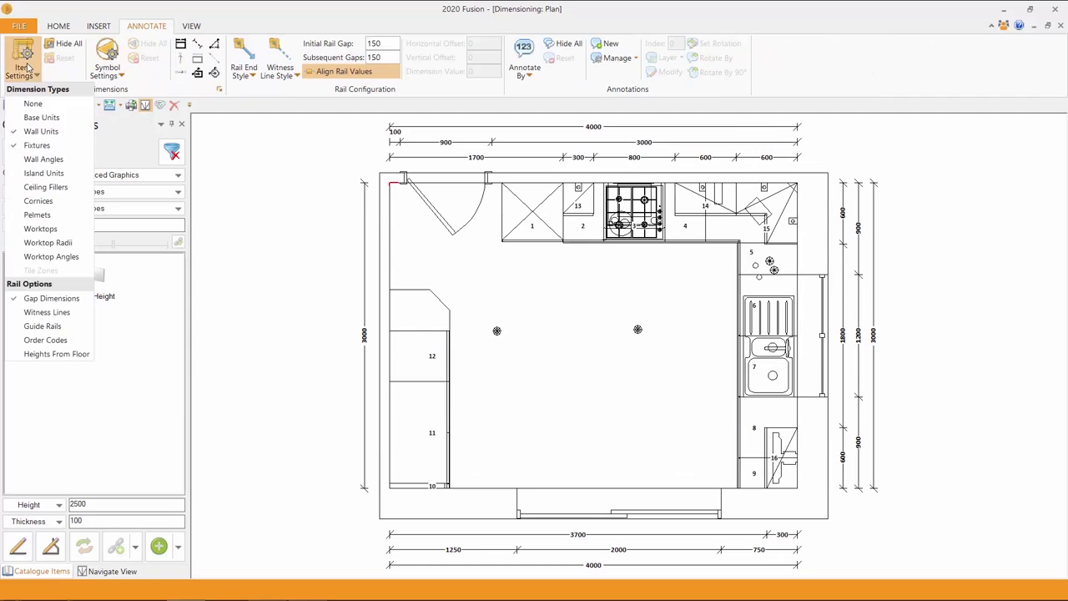
left_click(49, 131)
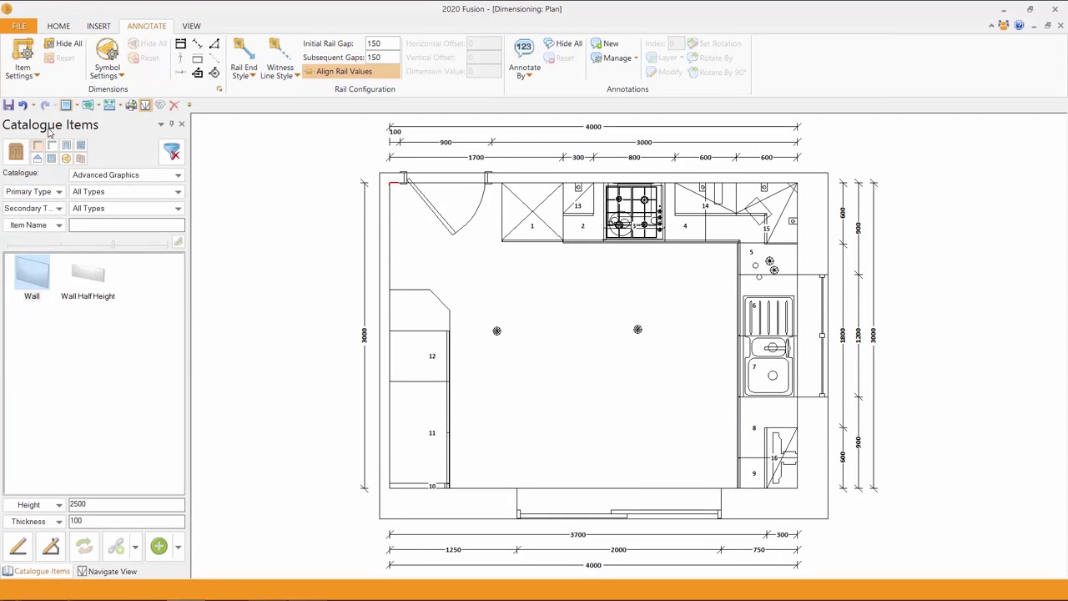
- Restore the base unit and wall unit dimensions in the plan
left_click(24, 58)
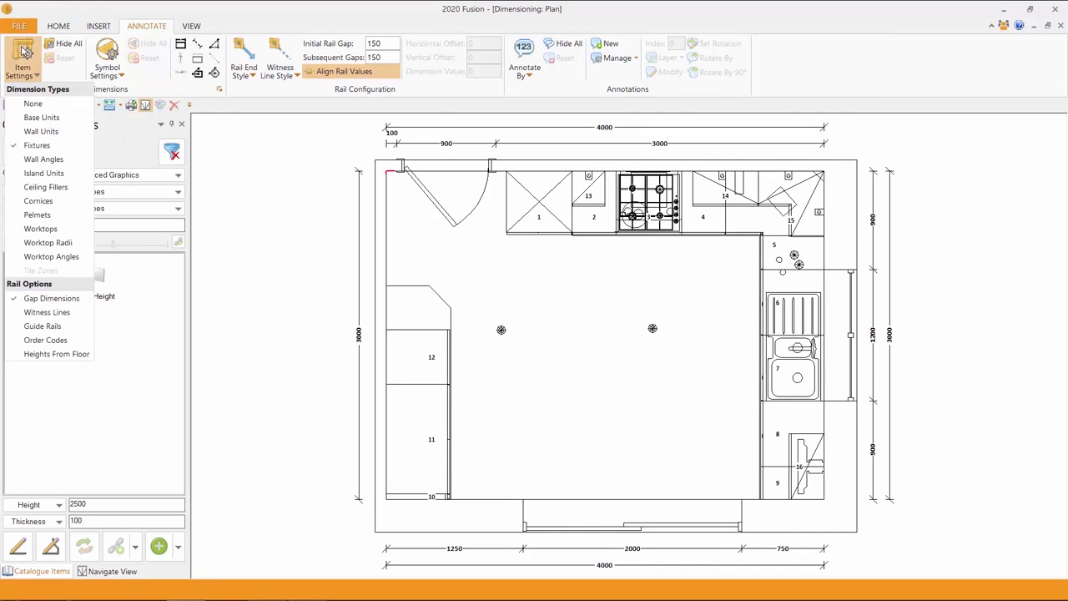
left_click(34, 117)
left_click(25, 72)
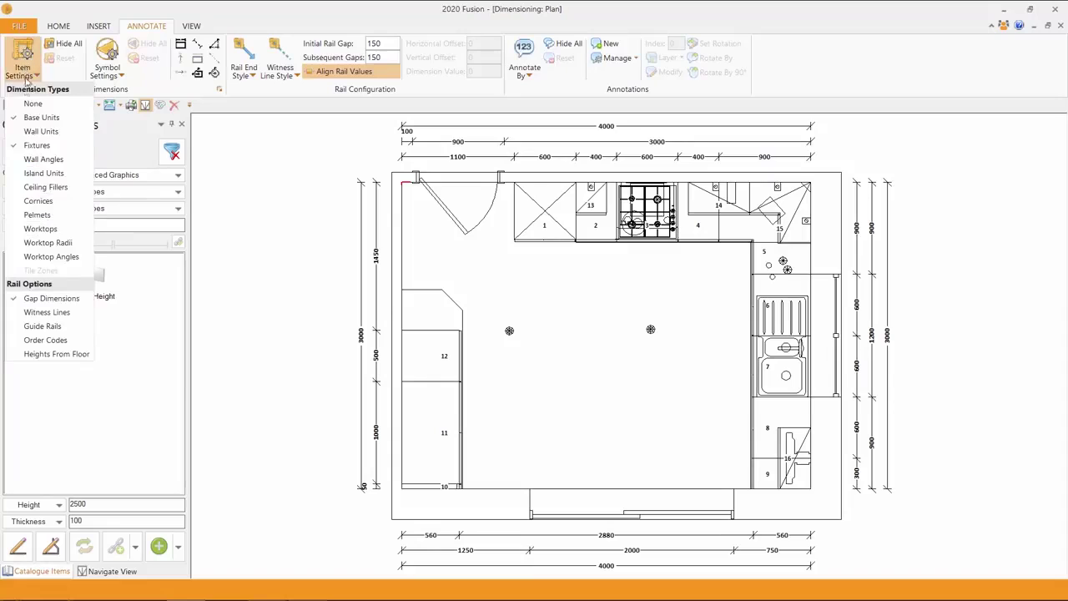
left_click(30, 131)
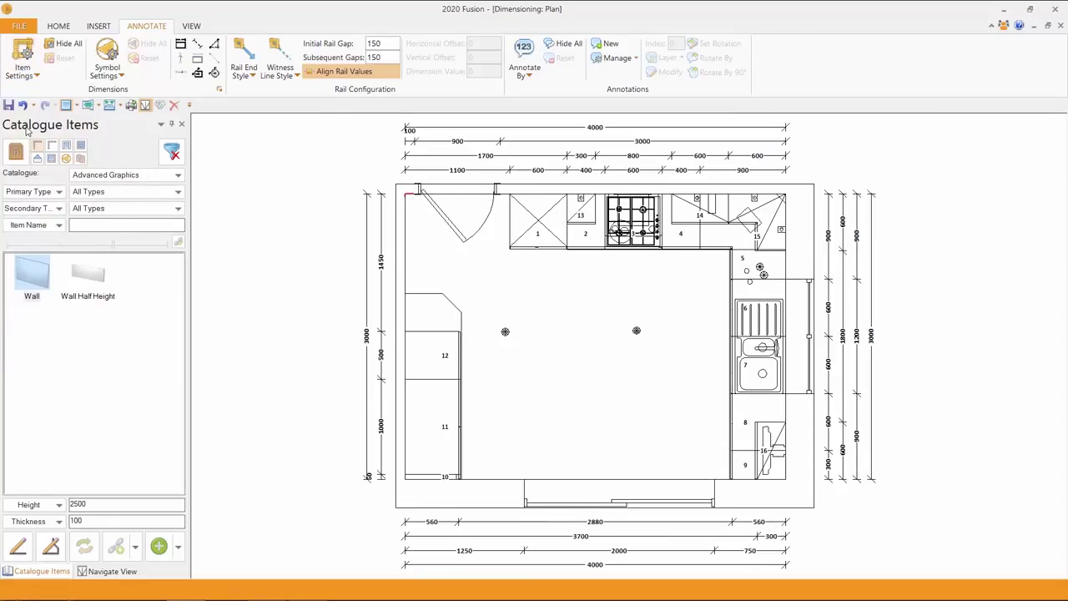
- Hide all item dimensions in the plan and show them again
left_click(70, 49)
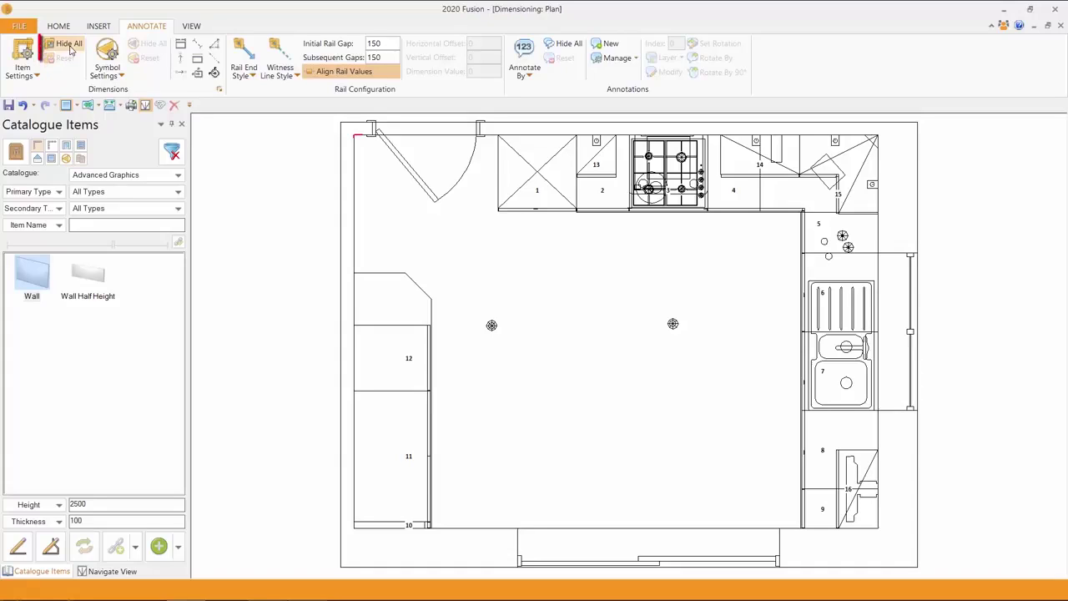
left_click(70, 49)
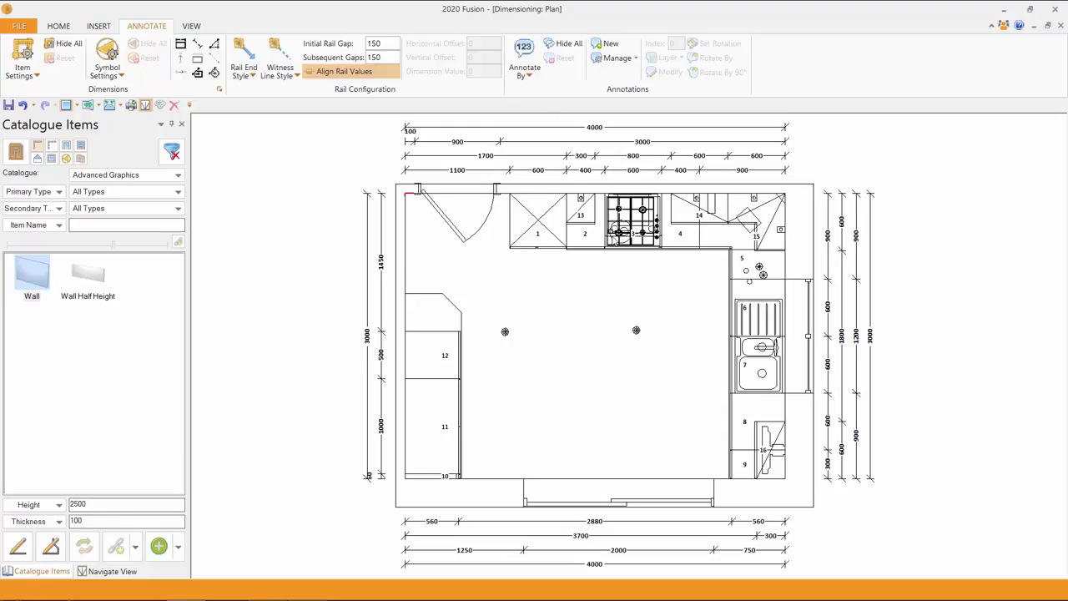
- Change the plan's item annotations to unit name, and then set them to order code
left_click(528, 75)
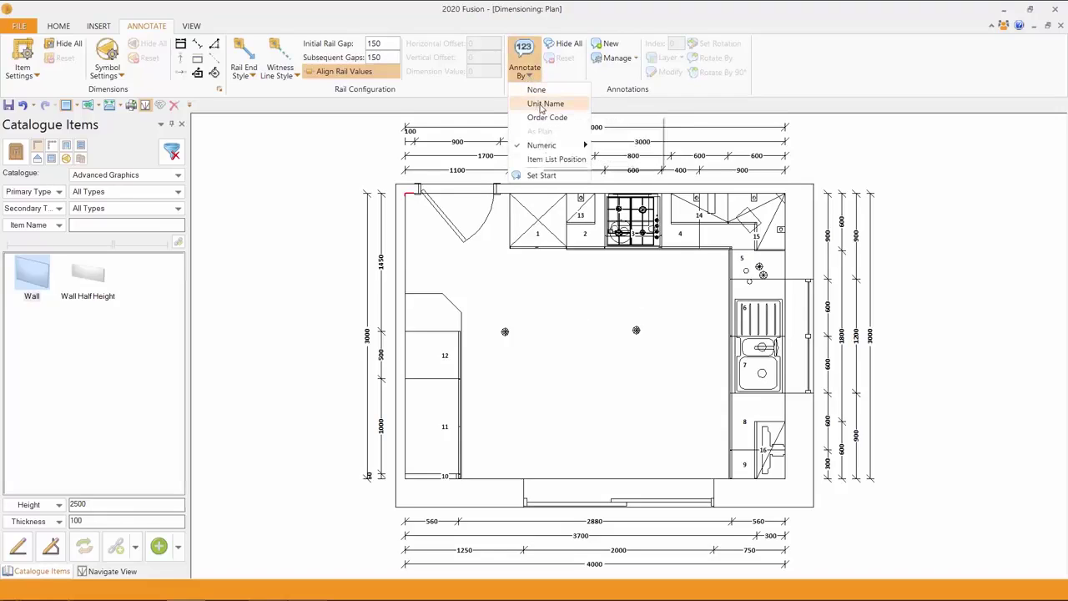
left_click(540, 106)
left_click(527, 76)
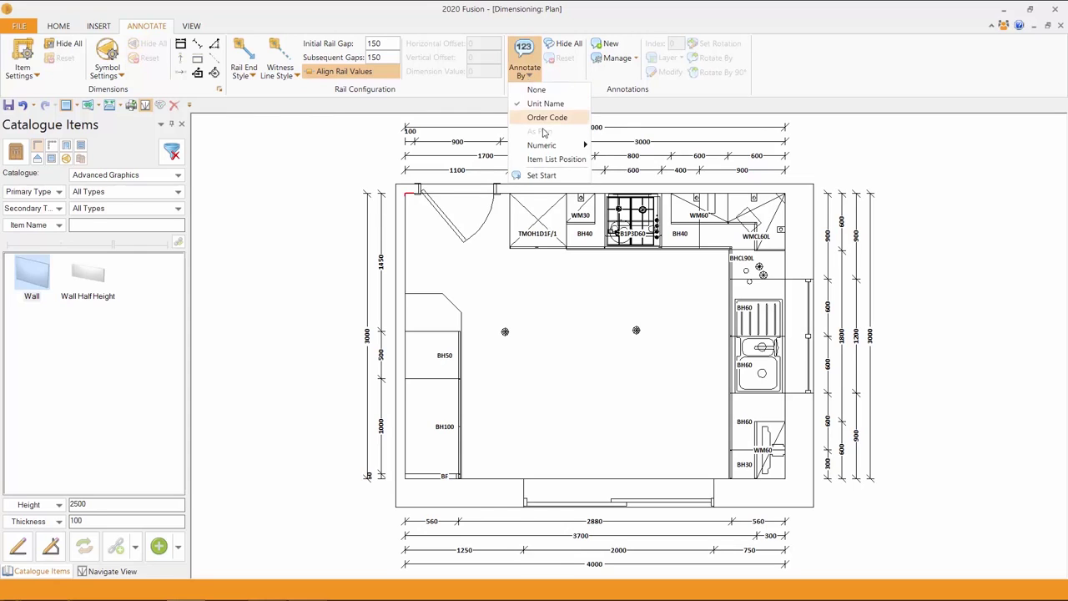
left_click(544, 119)
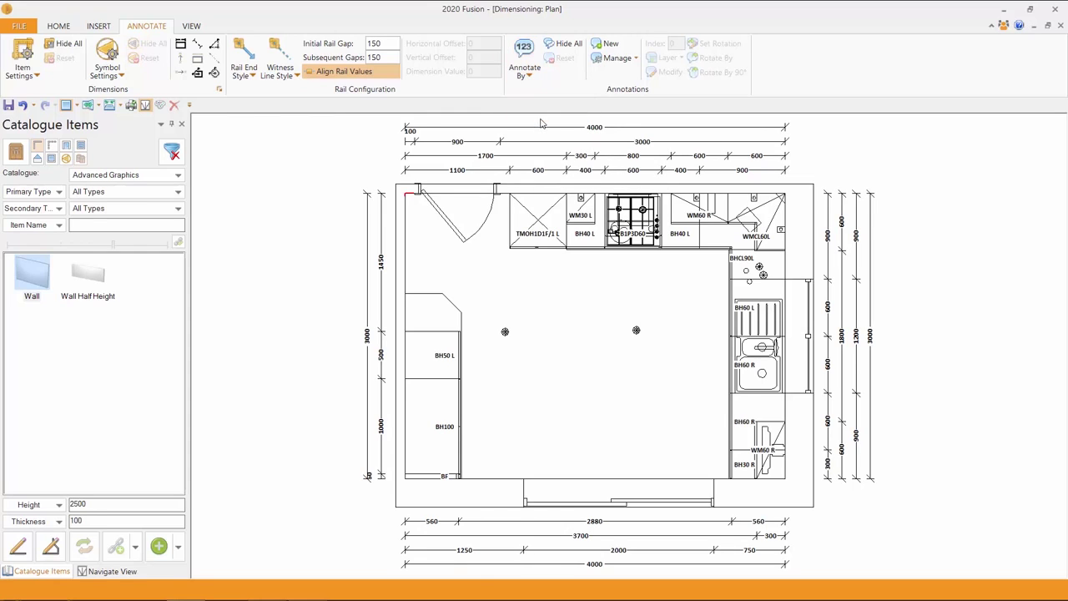
left_click(528, 78)
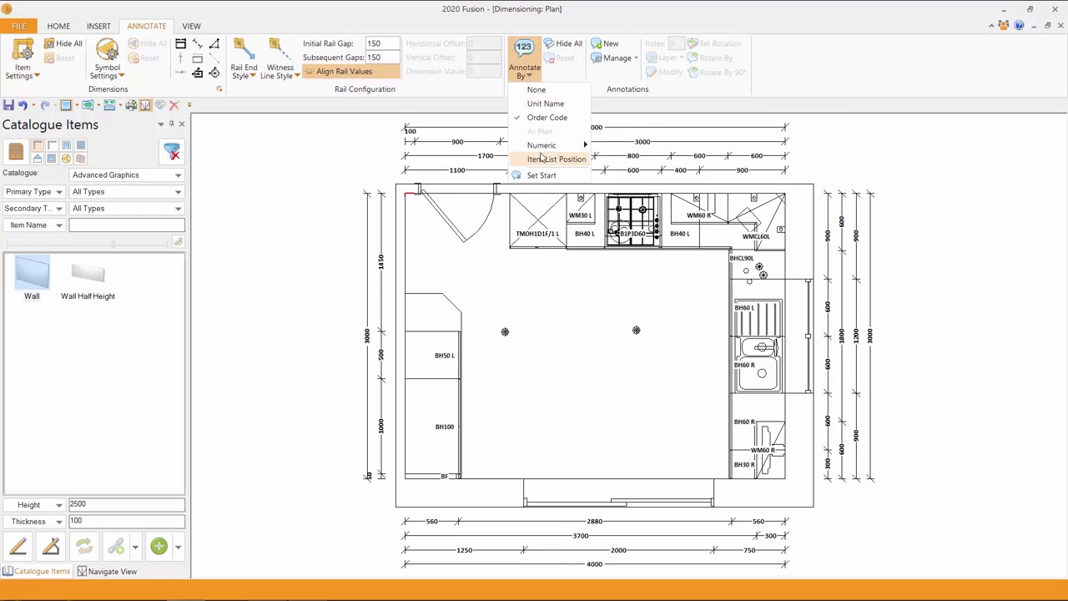
mouse_move(542, 145)
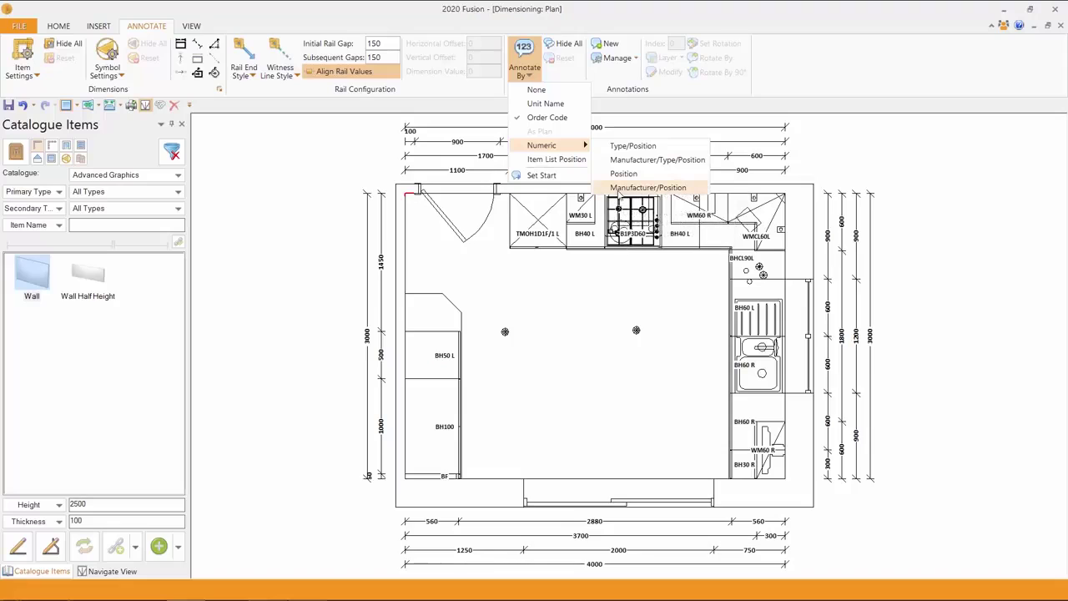
left_click(534, 289)
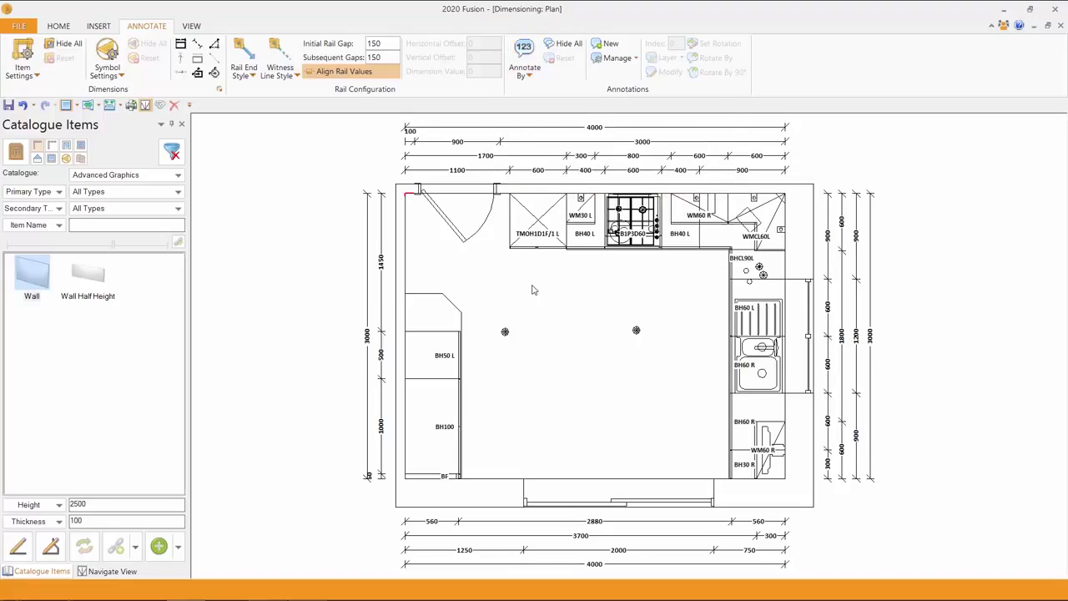